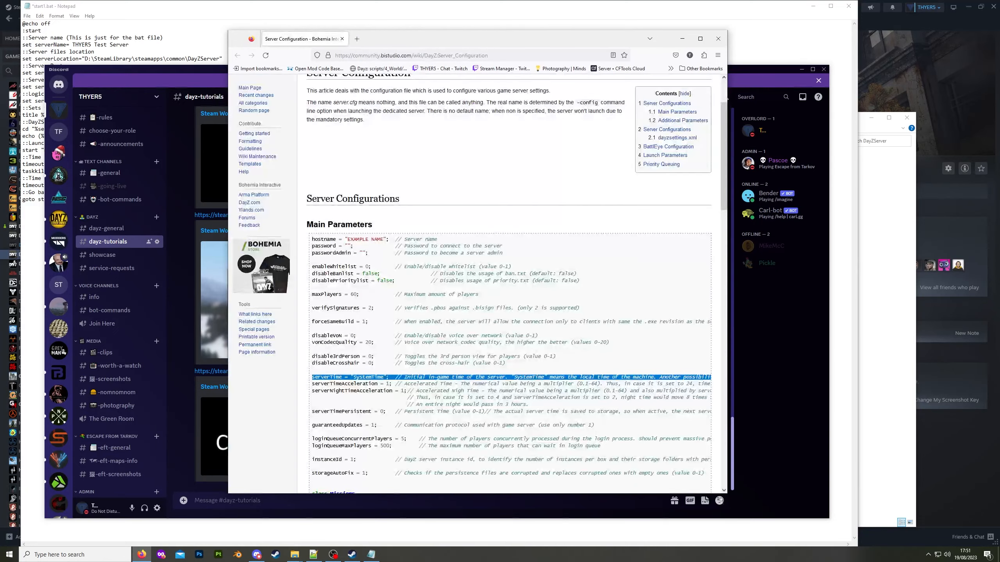
Minimise the browser, Notepad and Steam windows
click(682, 38)
click(815, 6)
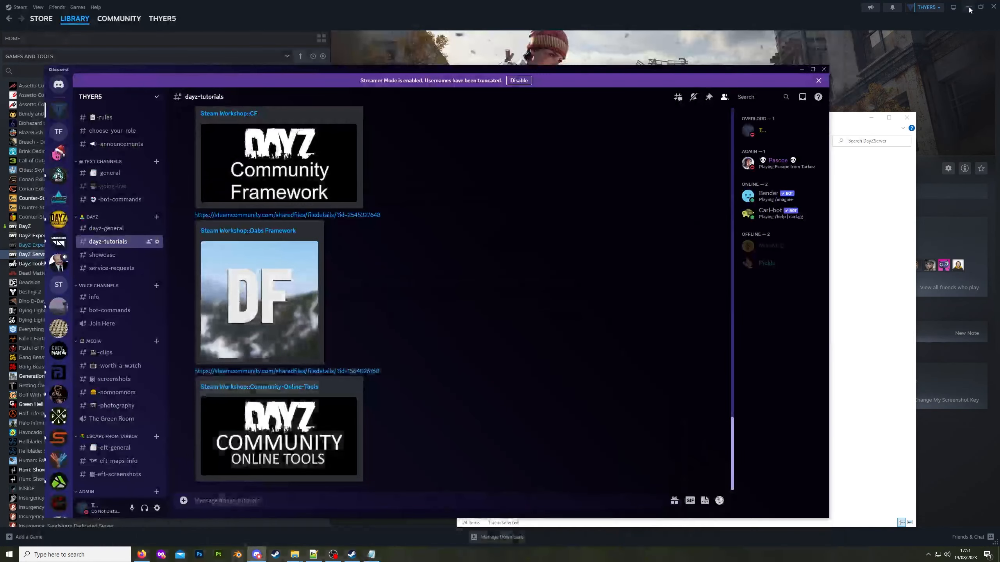
click(968, 7)
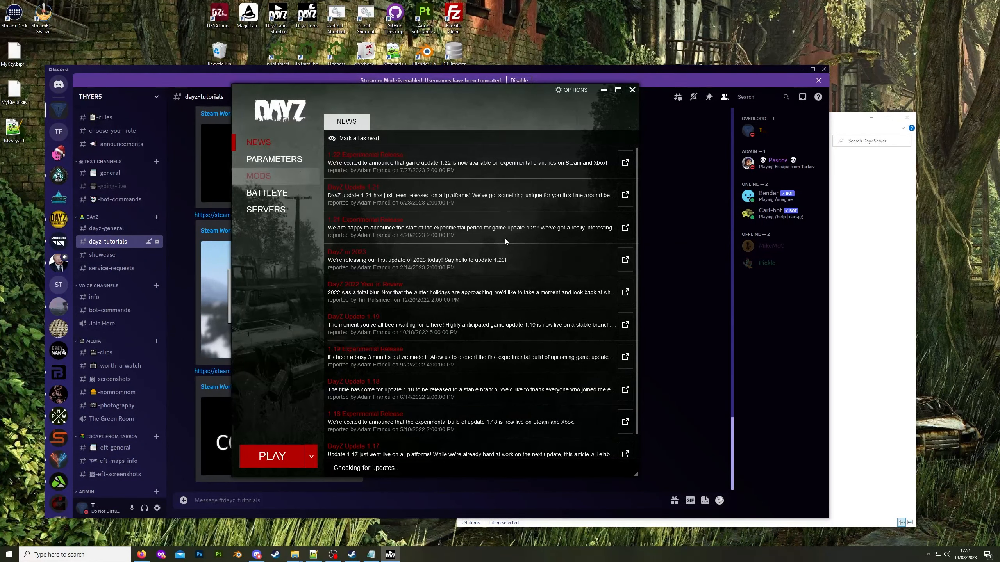
Filter the DayZ launcher's mods by "cf" and open the CF mod's folder in Windows Explorer, accepting the Workshop cache notice
click(581, 136)
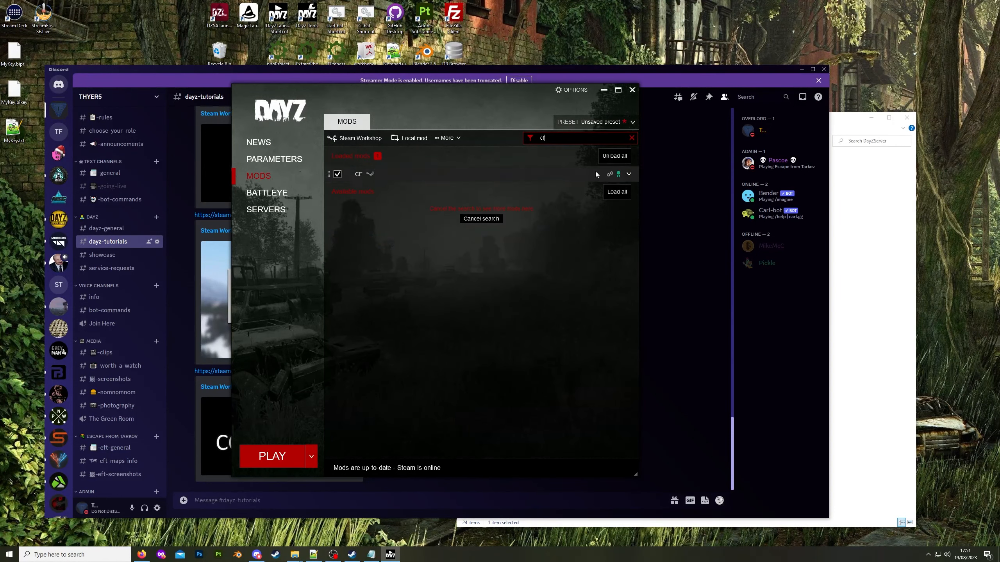
click(628, 175)
click(598, 257)
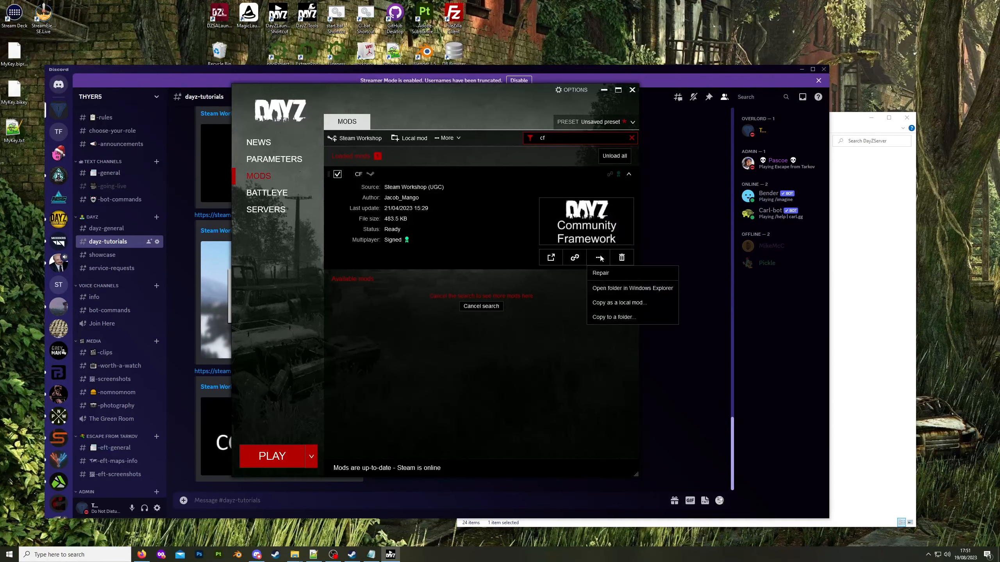
click(608, 280)
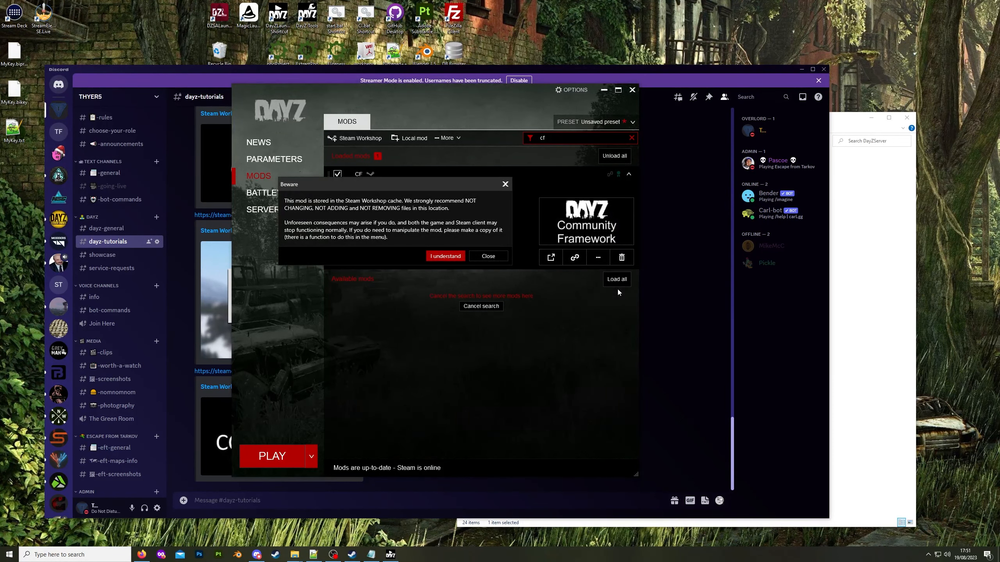
click(447, 256)
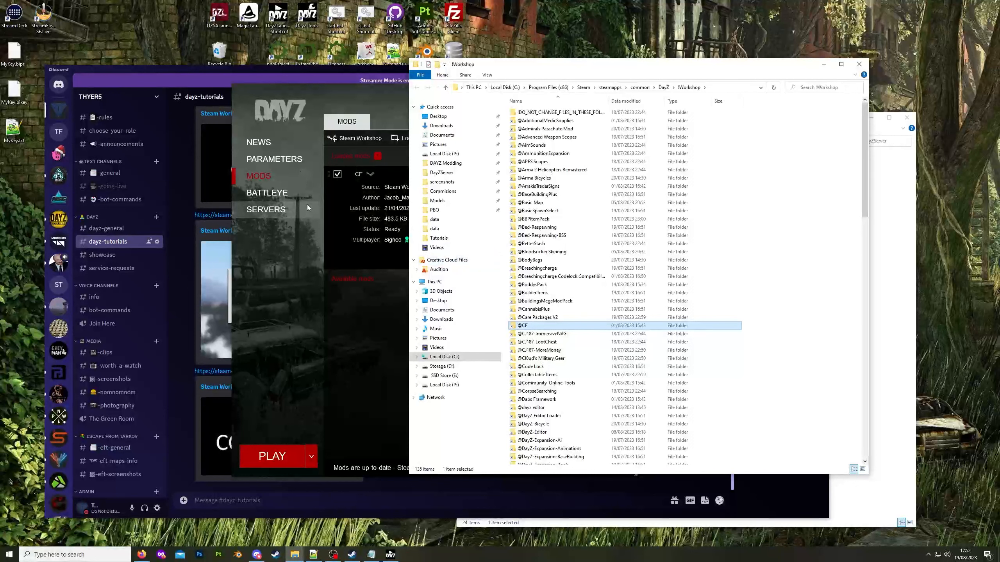
click(524, 326)
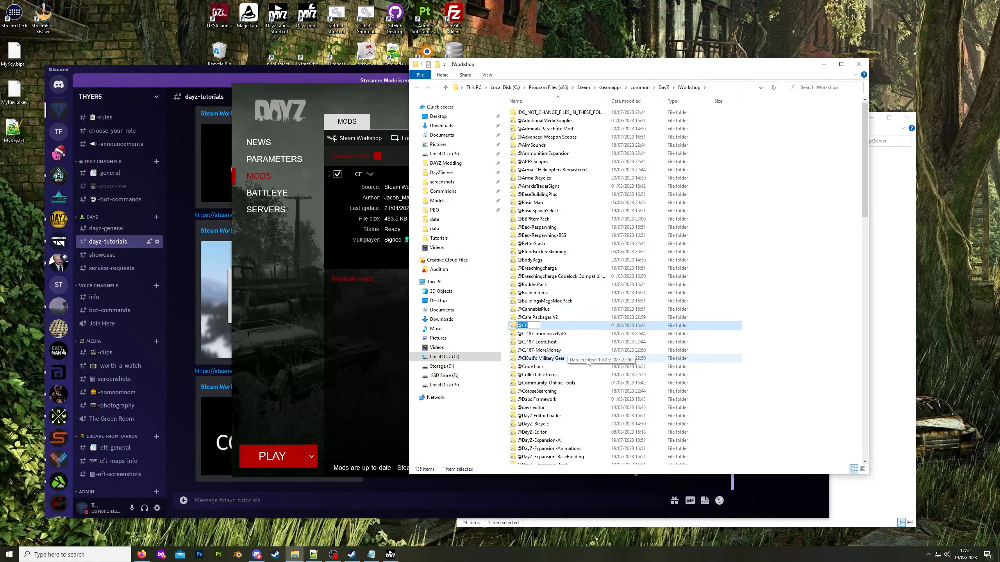
ctrl+click(546, 382)
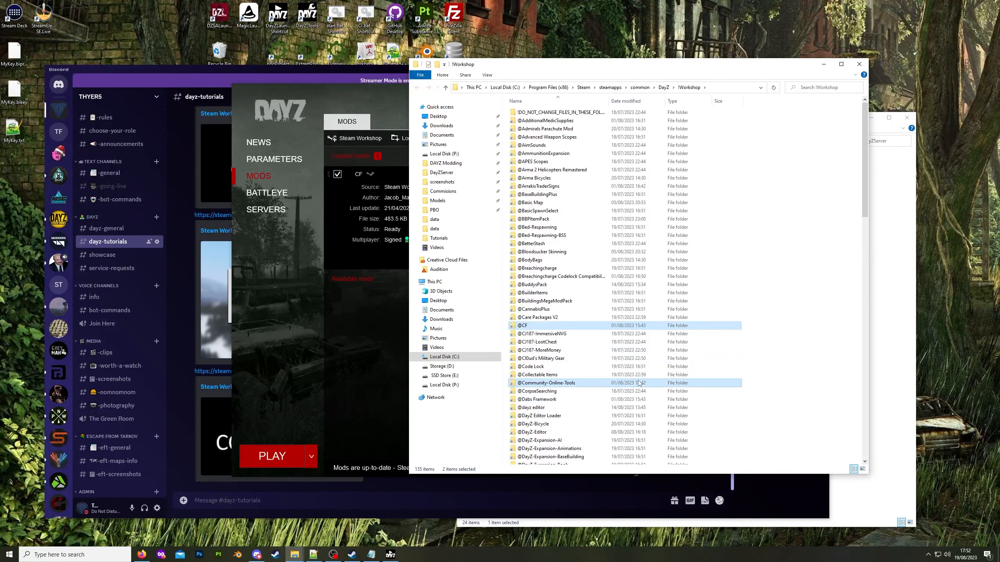
right_click(558, 384)
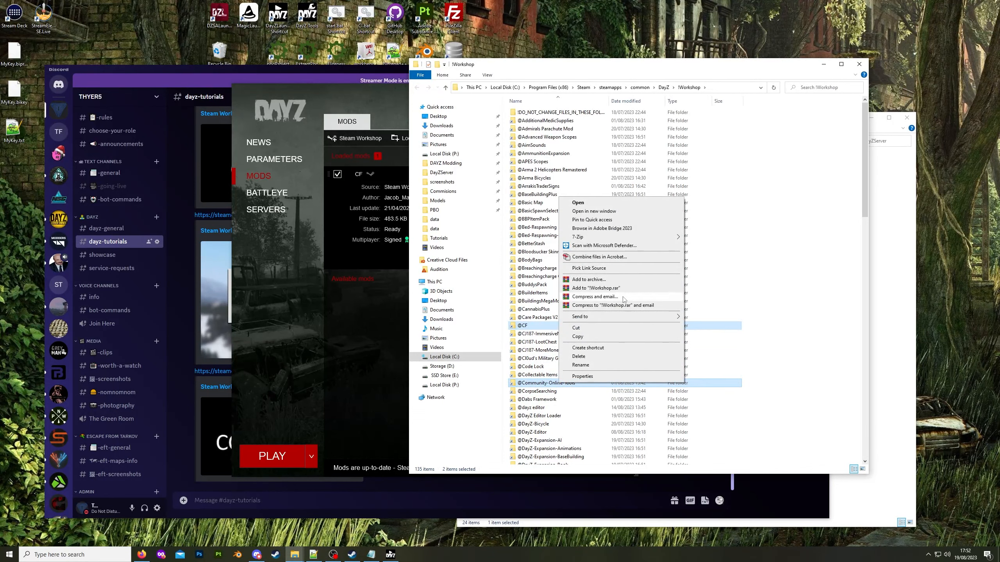
click(585, 337)
click(891, 172)
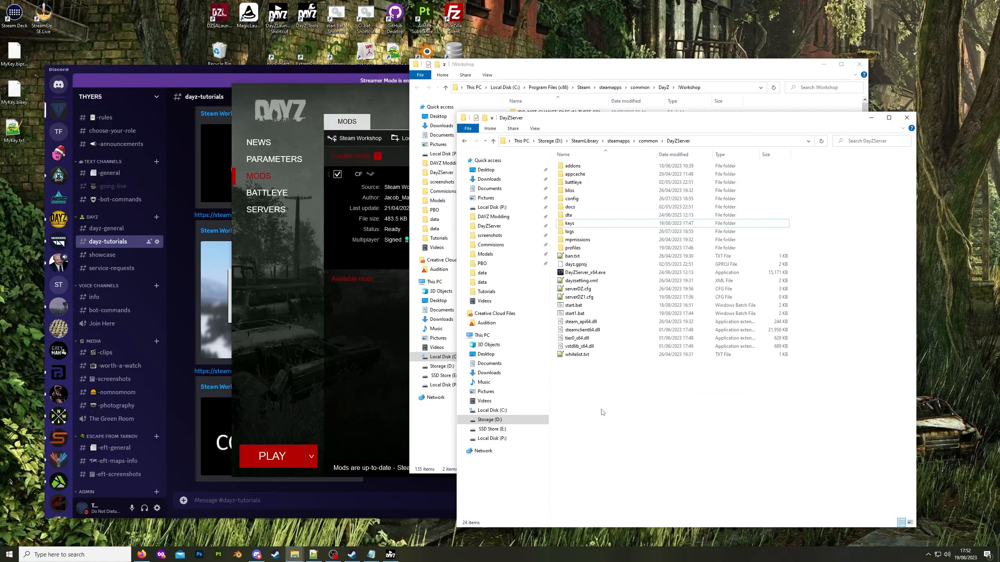
key(ctrl+v)
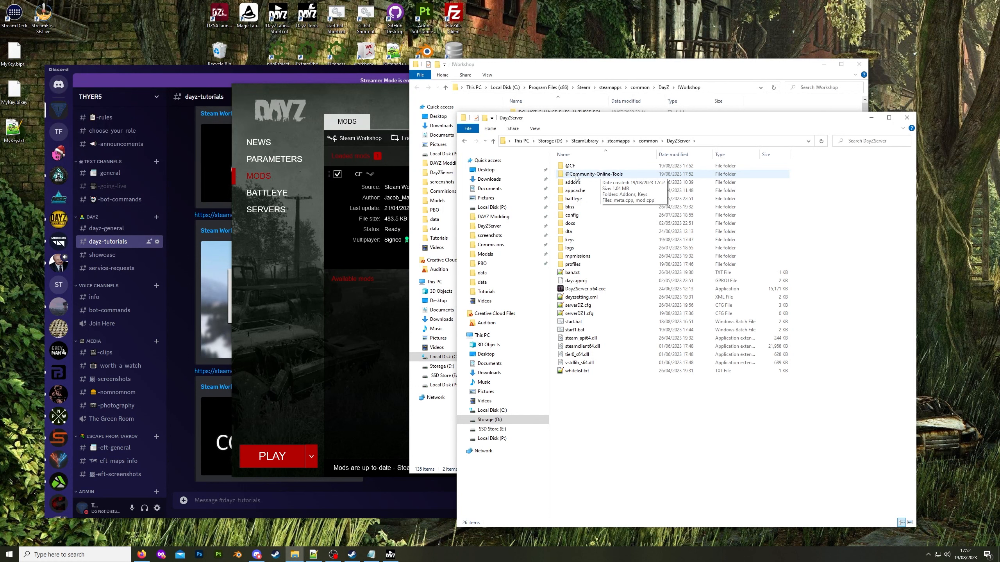
click(581, 166)
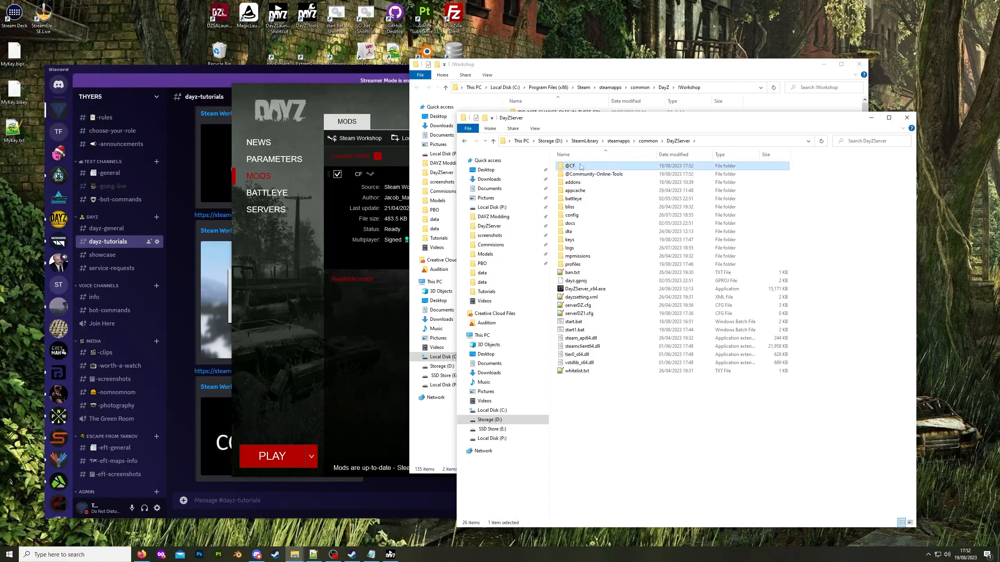
click(577, 166)
key(Return)
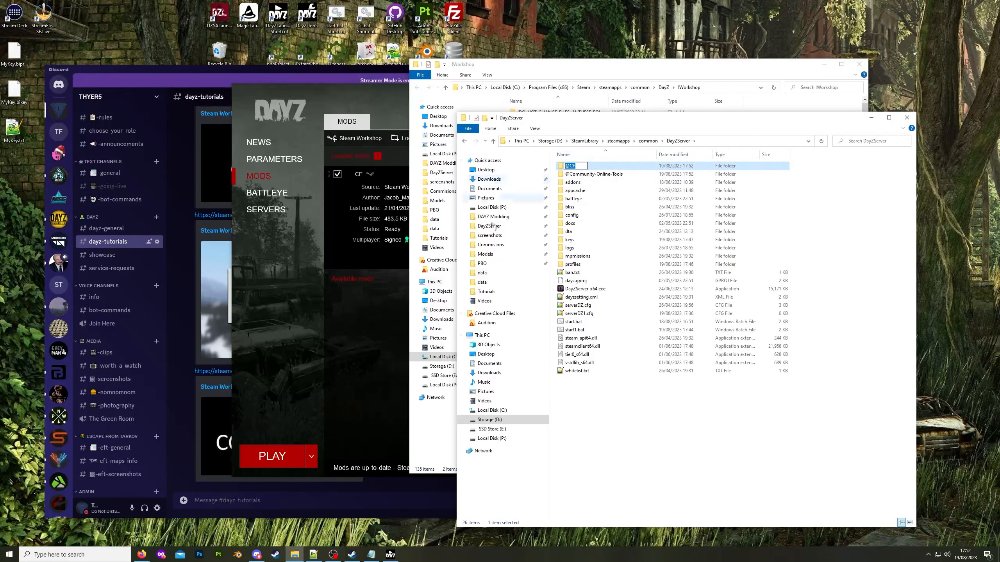
click(371, 555)
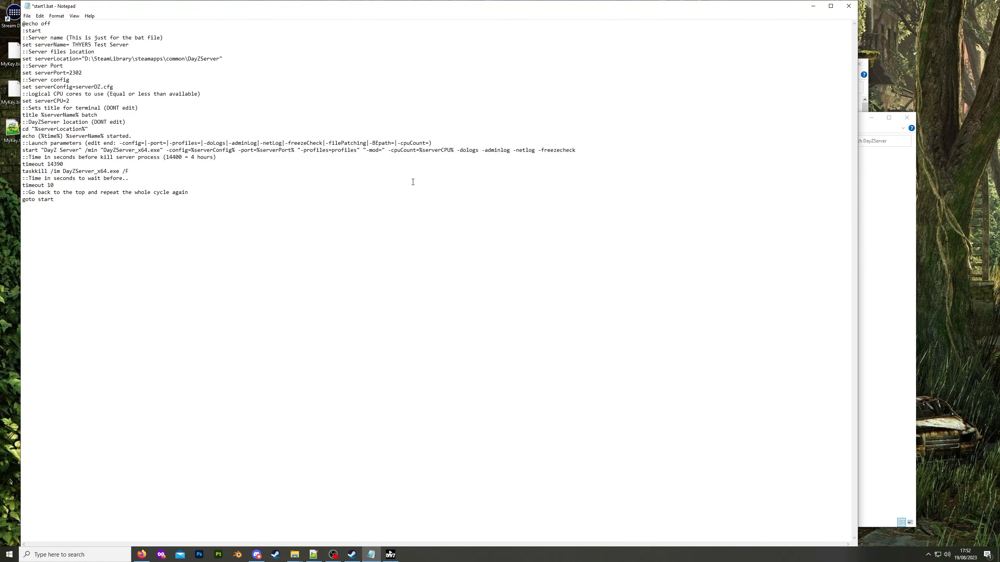
key(ctrl+v)
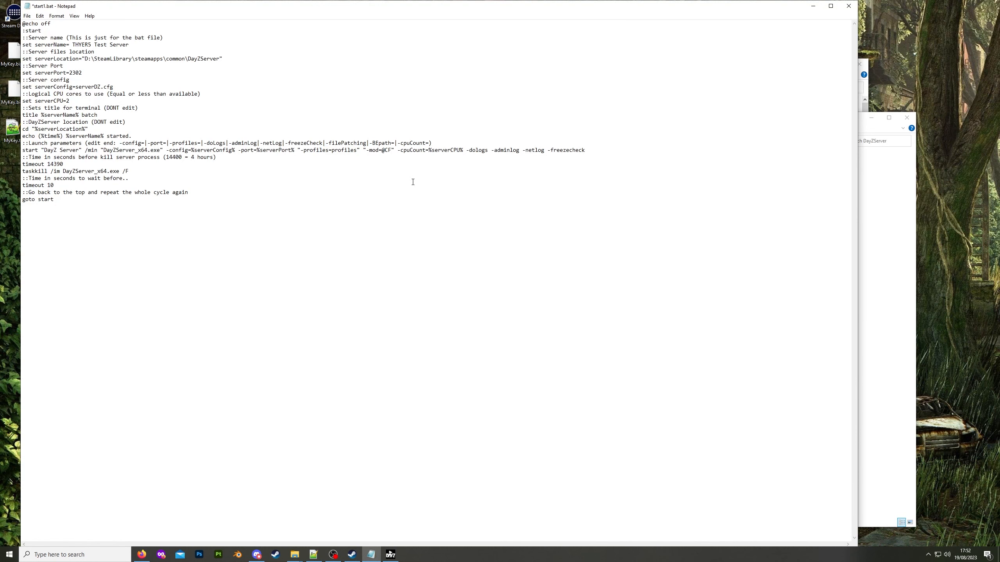
text(;)
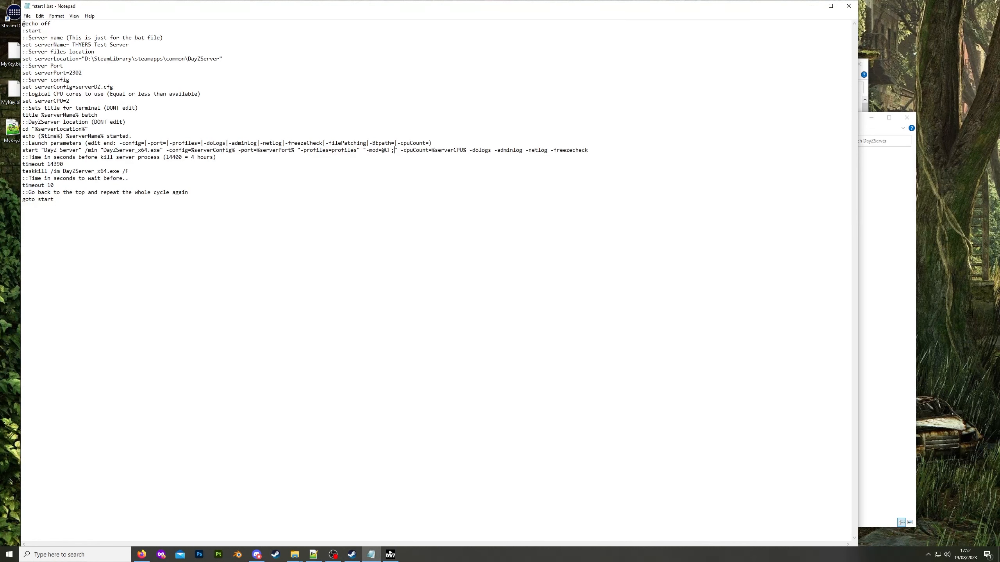
click(865, 161)
click(626, 175)
click(627, 174)
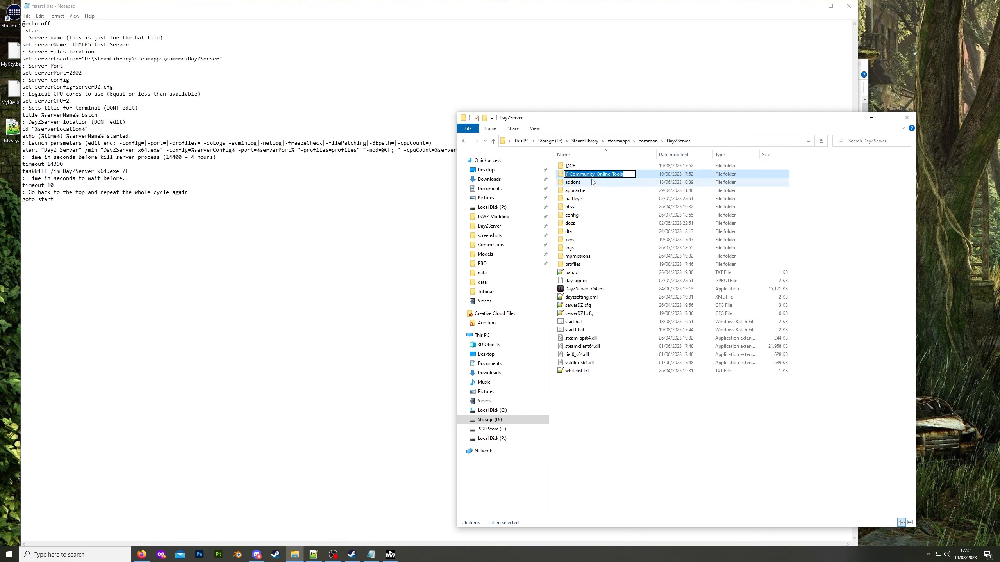
click(401, 150)
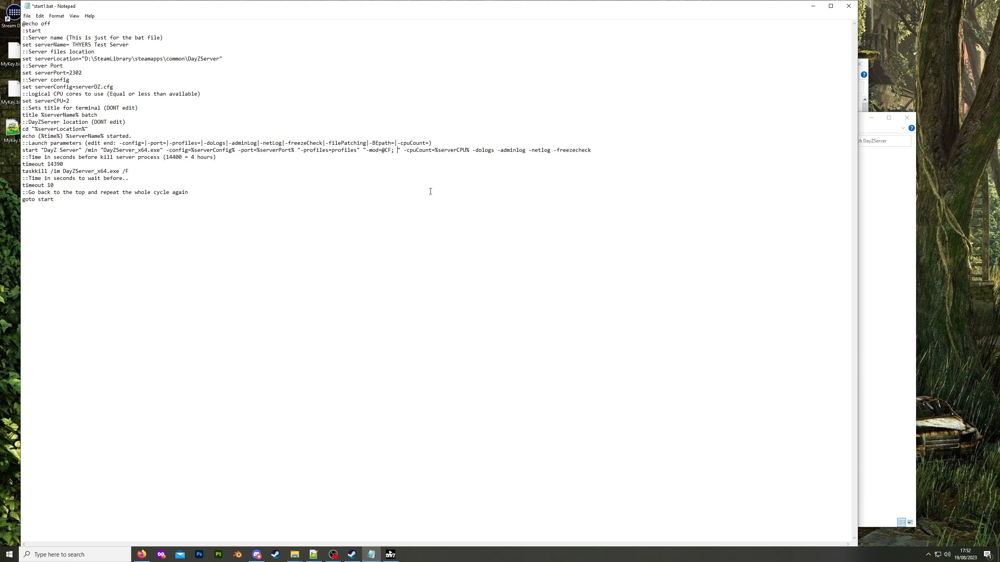
key(ctrl+v)
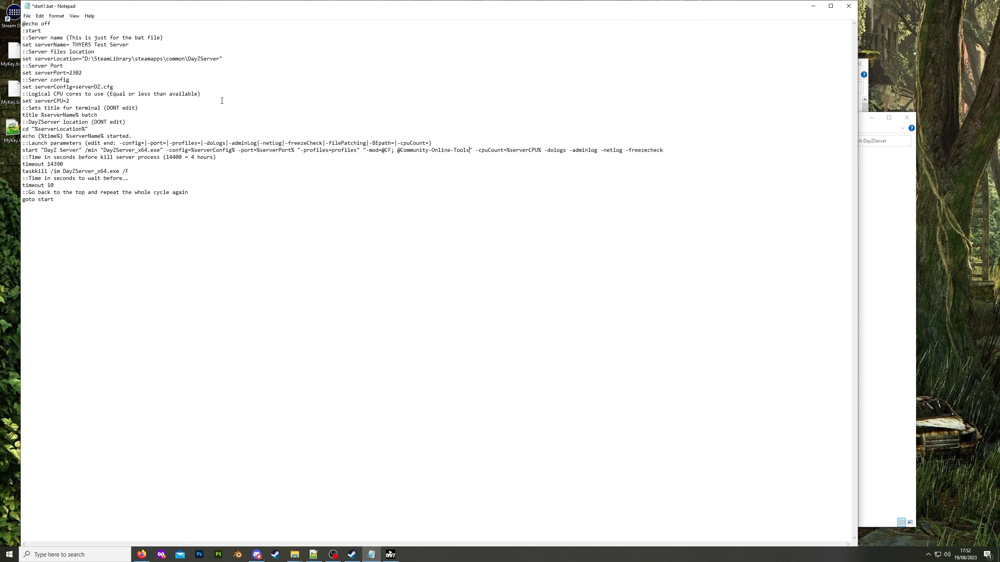
Save start1.bat and close Notepad
click(29, 16)
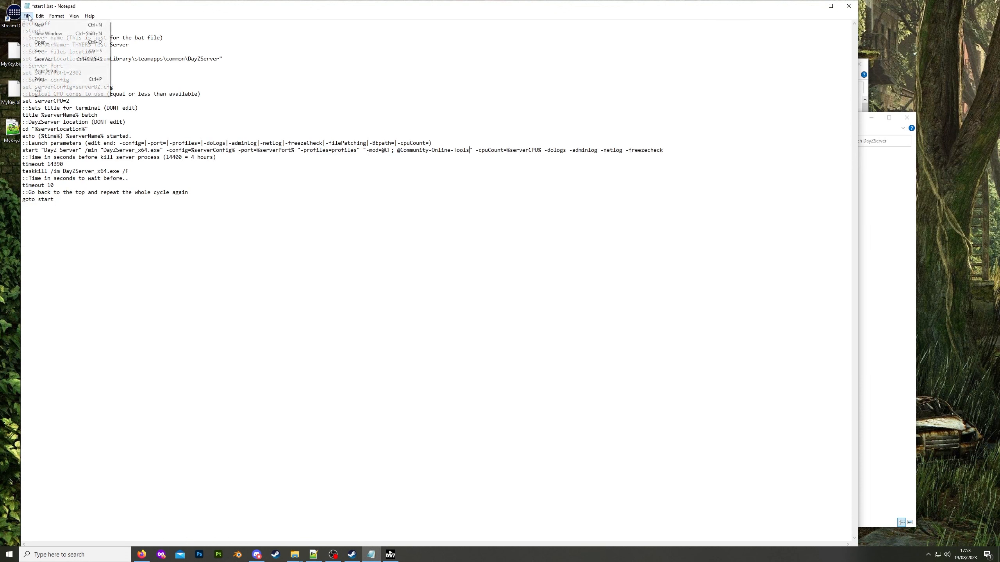
click(53, 53)
click(853, 11)
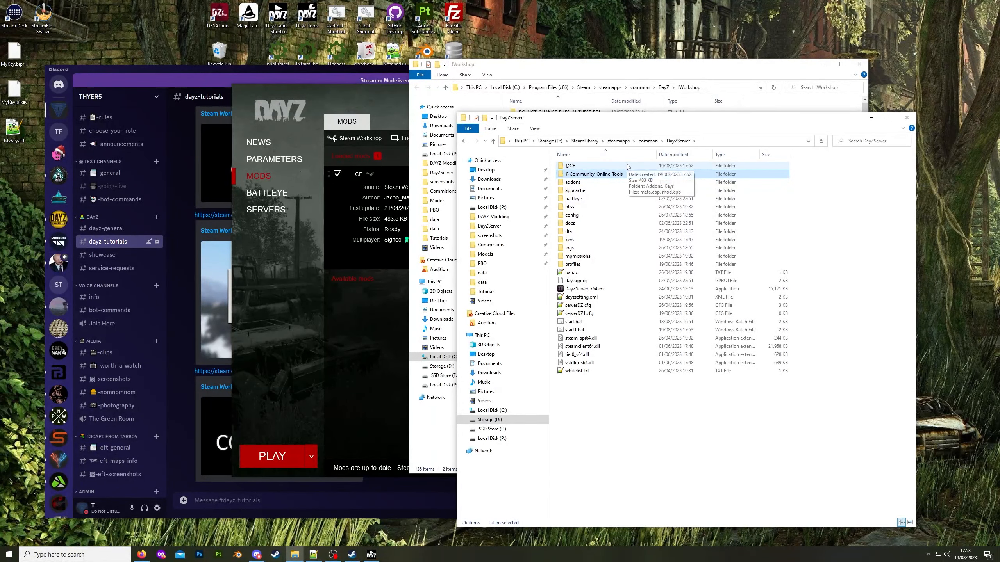
click(583, 166)
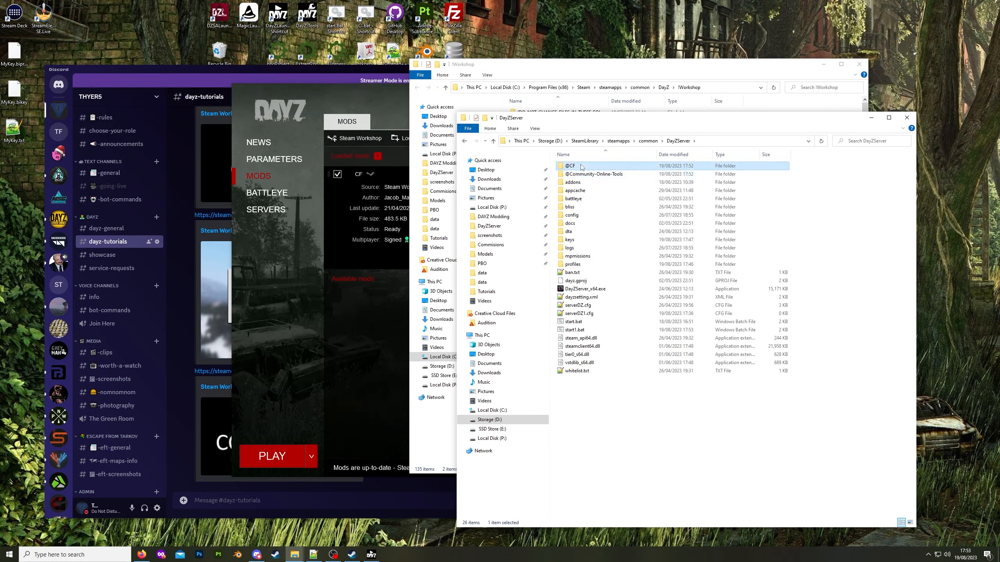
double_click(582, 167)
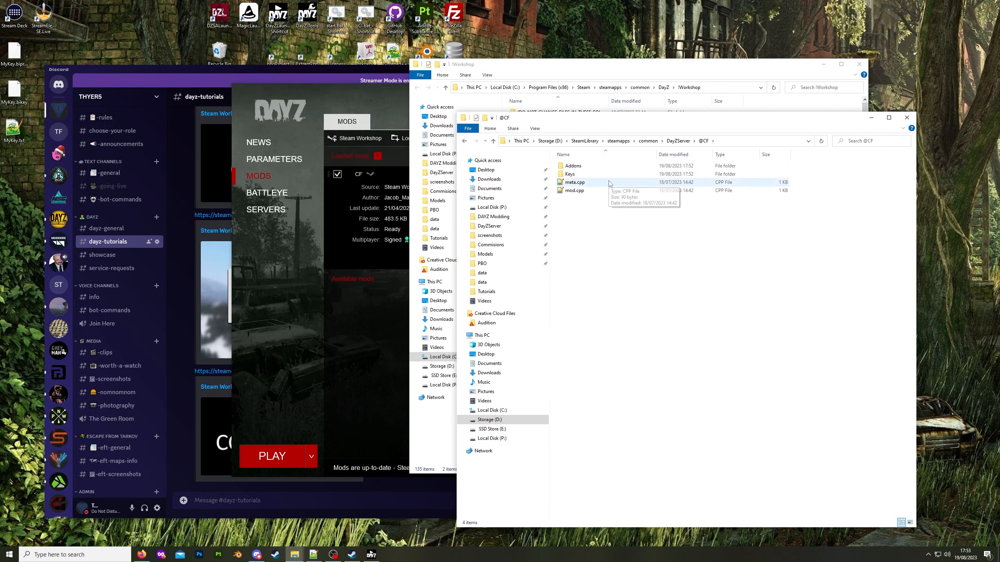
double_click(572, 175)
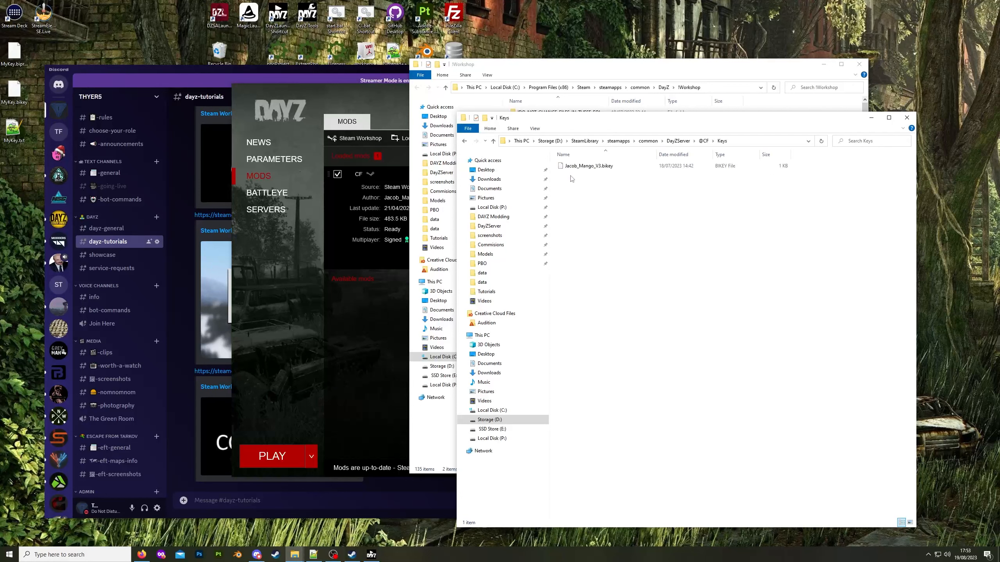
click(592, 167)
right_click(592, 167)
click(610, 304)
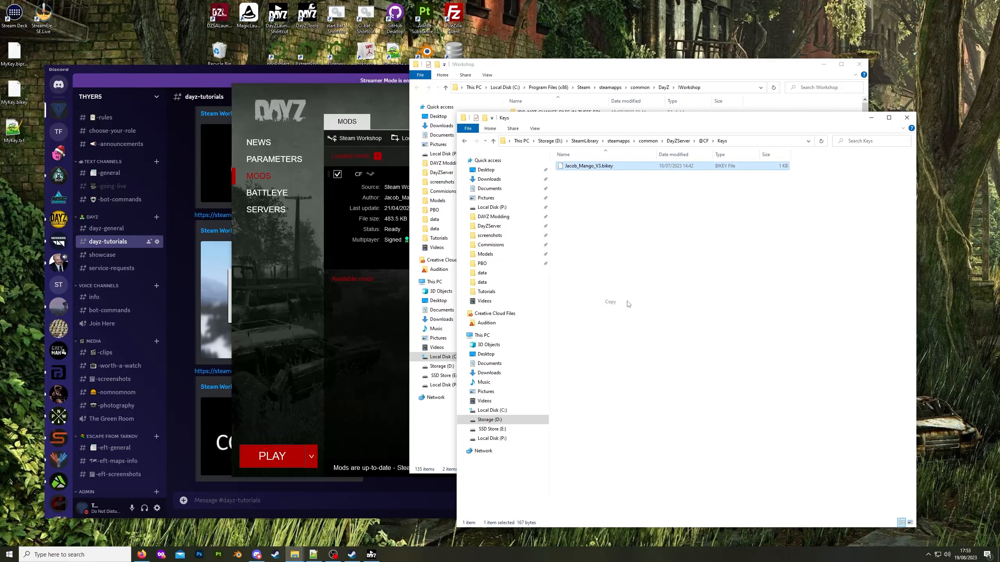
click(705, 141)
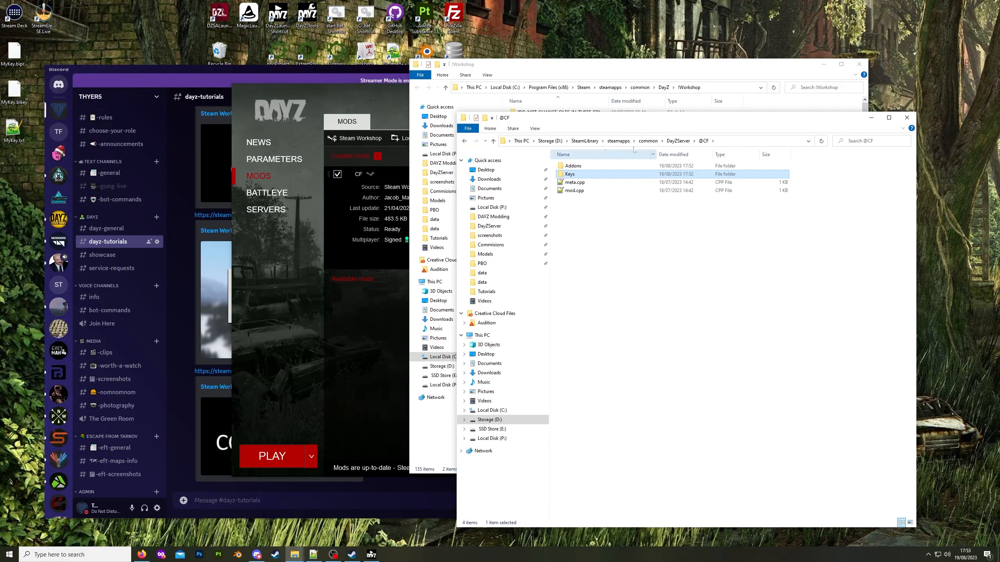
click(678, 141)
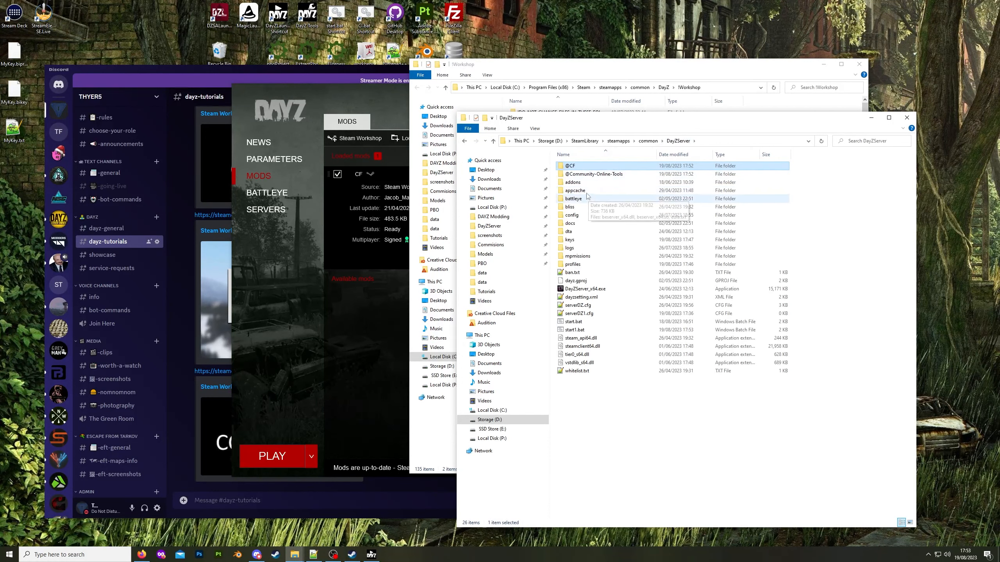
double_click(573, 241)
key(ctrl+v)
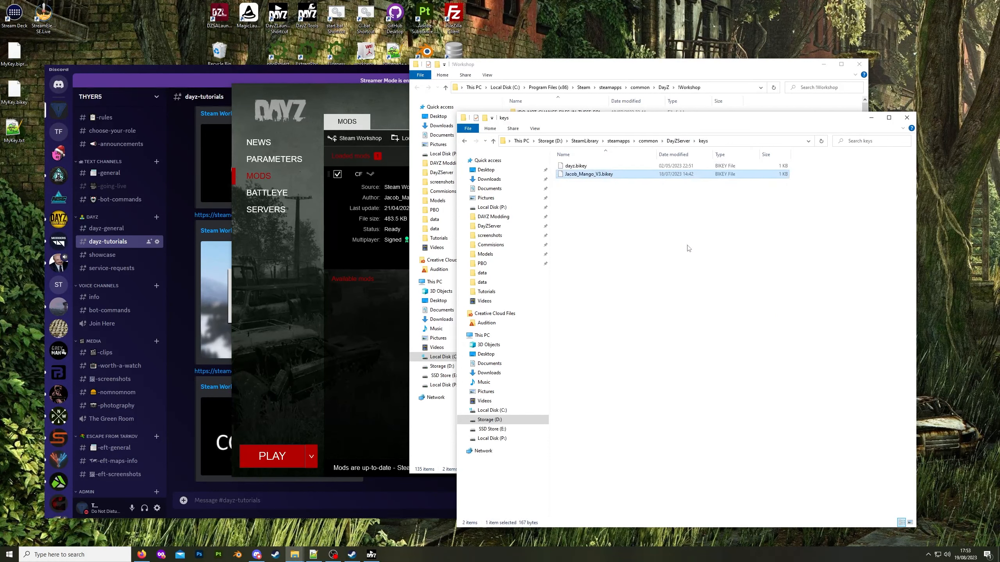
click(678, 141)
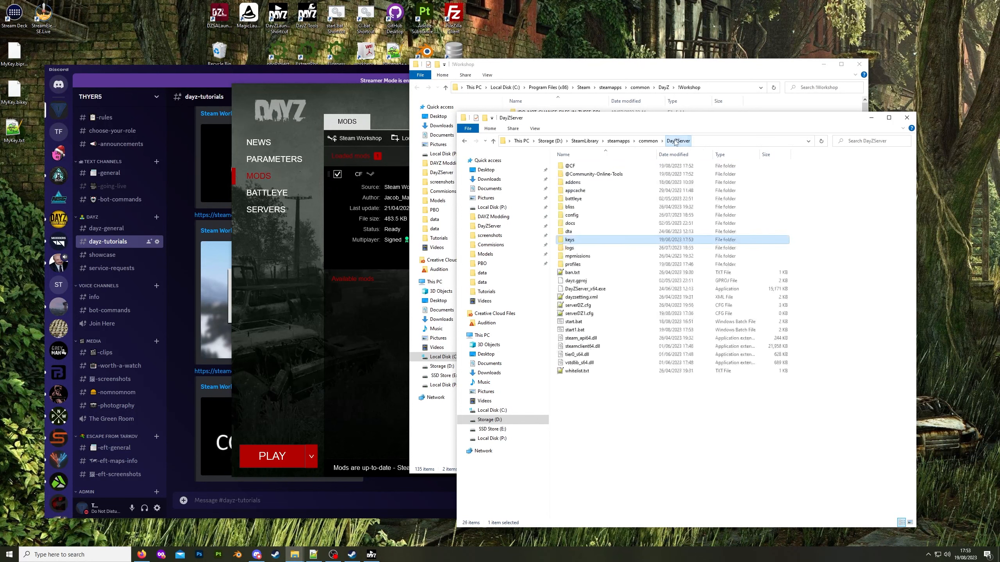
double_click(601, 175)
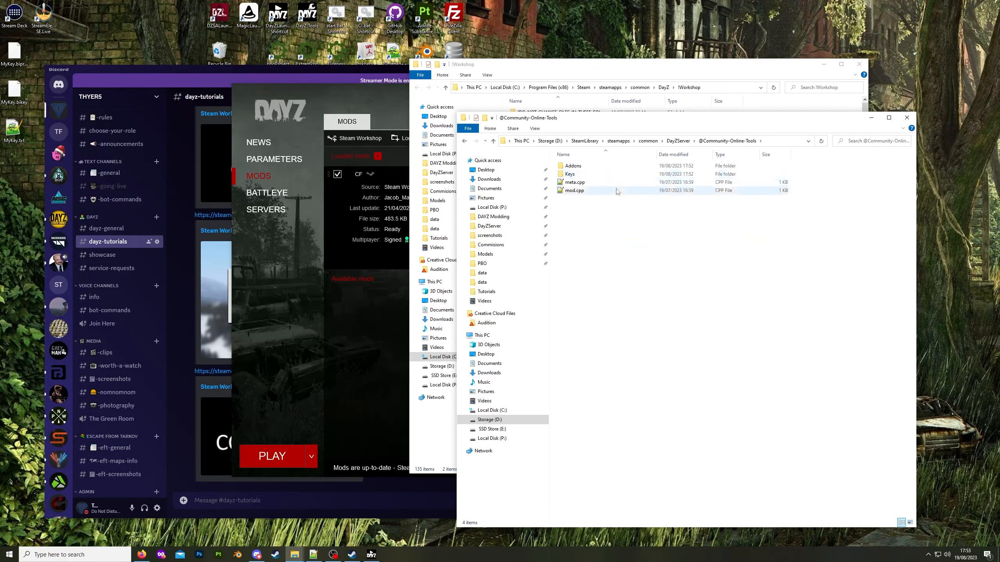
double_click(575, 175)
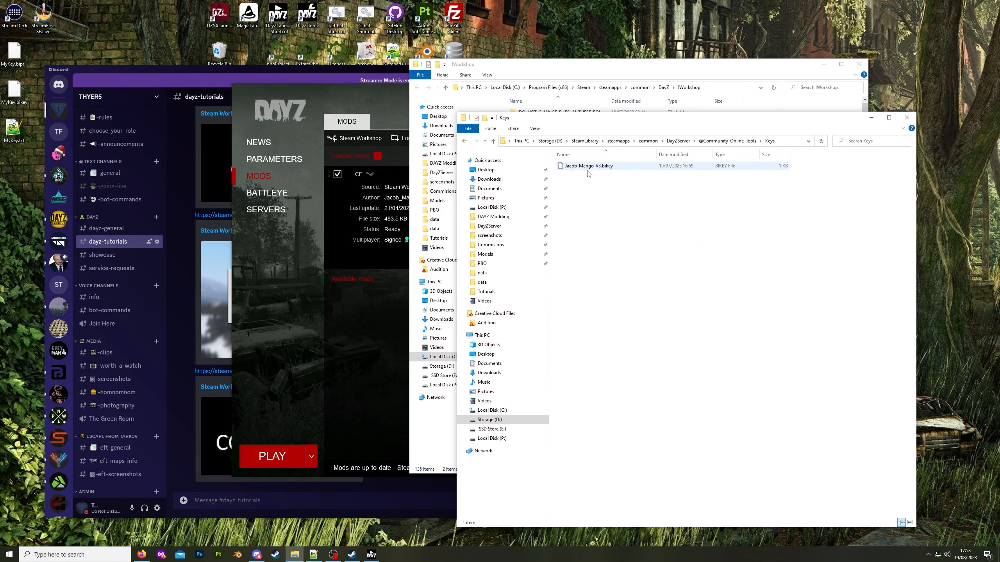
click(678, 141)
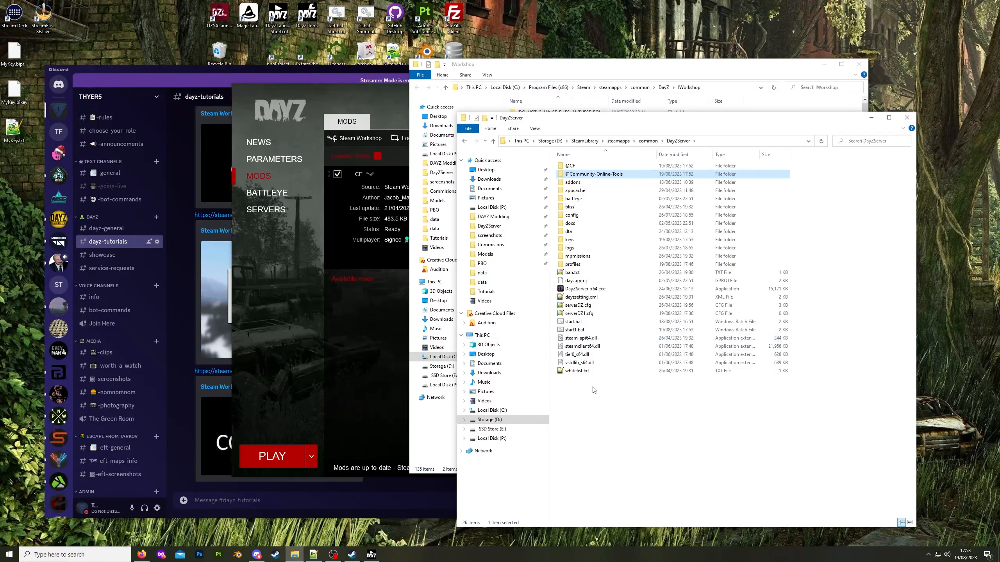
Delete the existing serverDZ1.cfg and create a new text document named serverDZ.cfg in the DayZServer folder
right_click(578, 314)
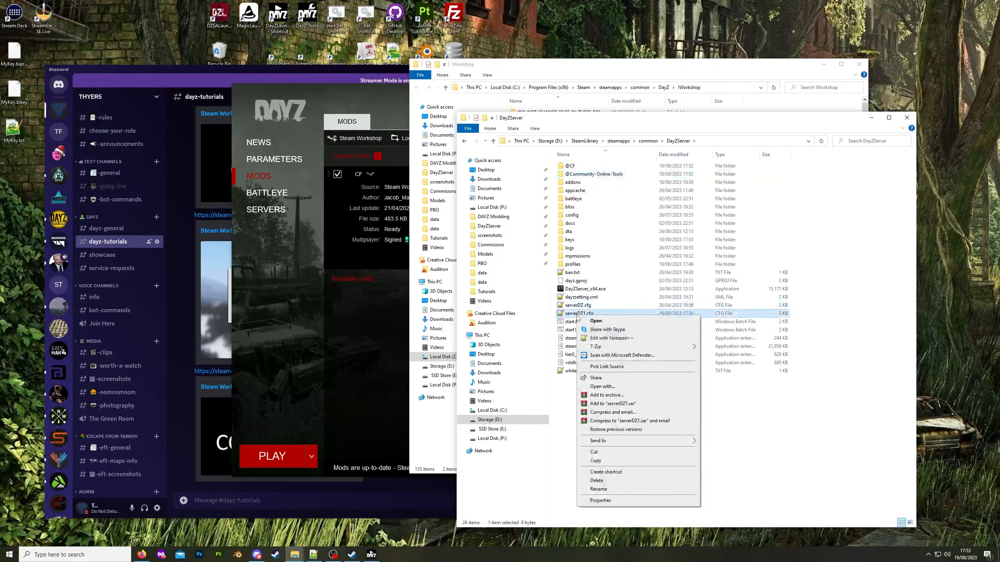
click(597, 480)
right_click(572, 376)
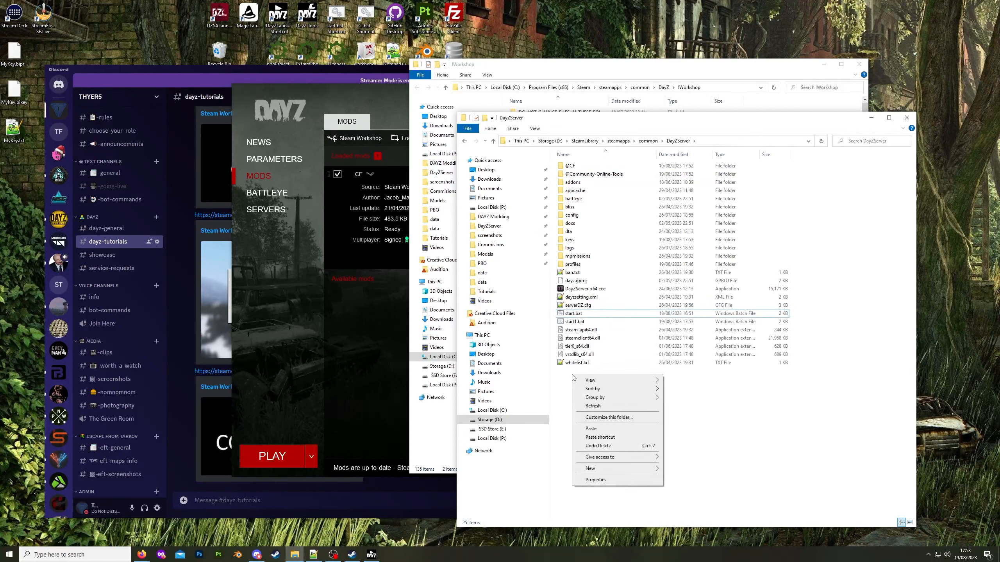
mouse_move(595, 469)
click(728, 506)
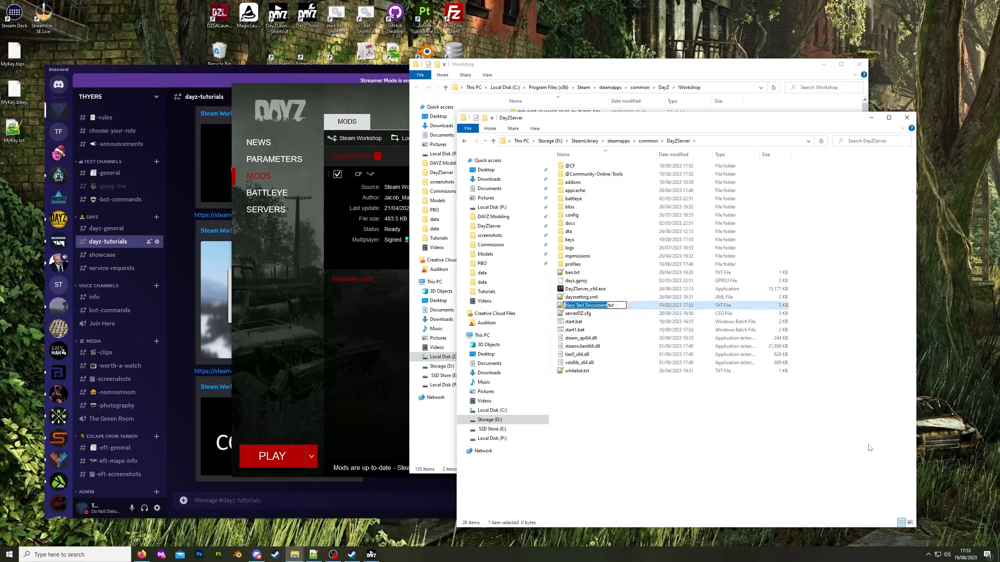
text(serverDZ.d)
key(BackSpace)
text(cfg)
key(Return)
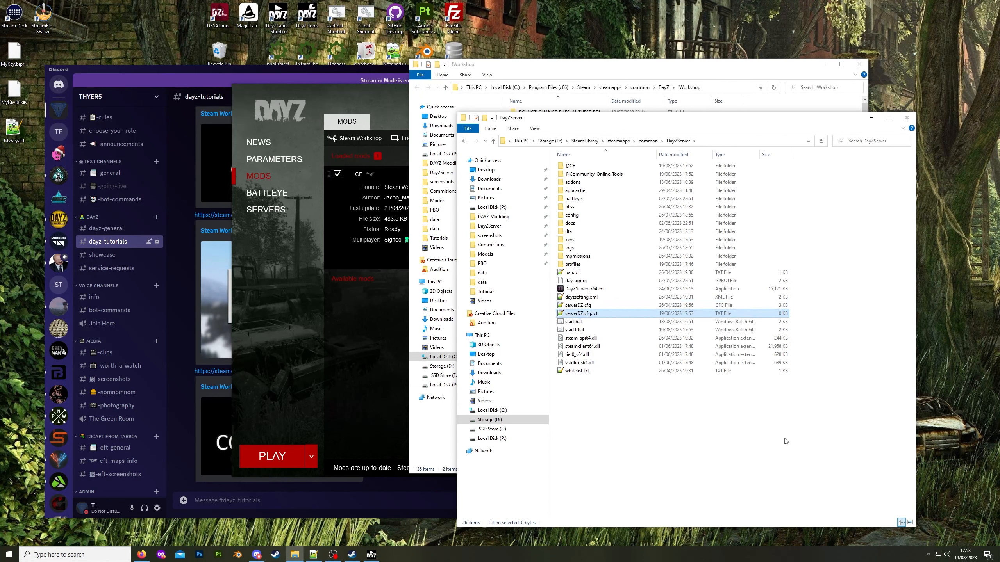
Rename the new text document as serverDZ1.cfg, removing its .txt extension
click(599, 314)
click(598, 313)
key(BackSpace)
key(BackSpace)
key(BackSpace)
key(BackSpace)
key(Left)
key(Left)
key(Left)
key(Left)
text(1)
key(Return)
click(540, 282)
Open serverDZ1.cfg in Notepad++ and paste in the serverDZ.cfg code block copied from Discord's dayz-tutorials channel
double_click(581, 313)
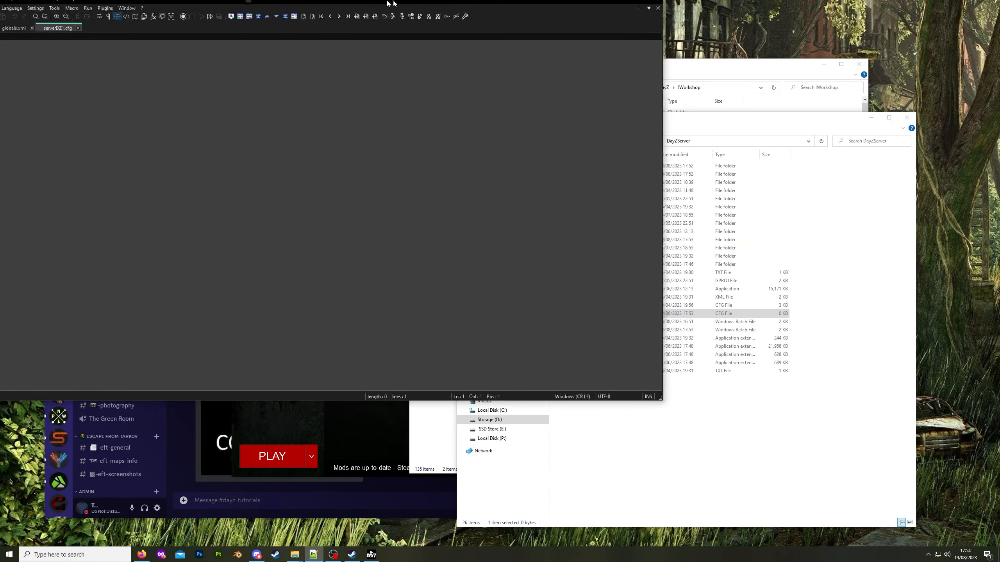
drag(388, 1, 581, 40)
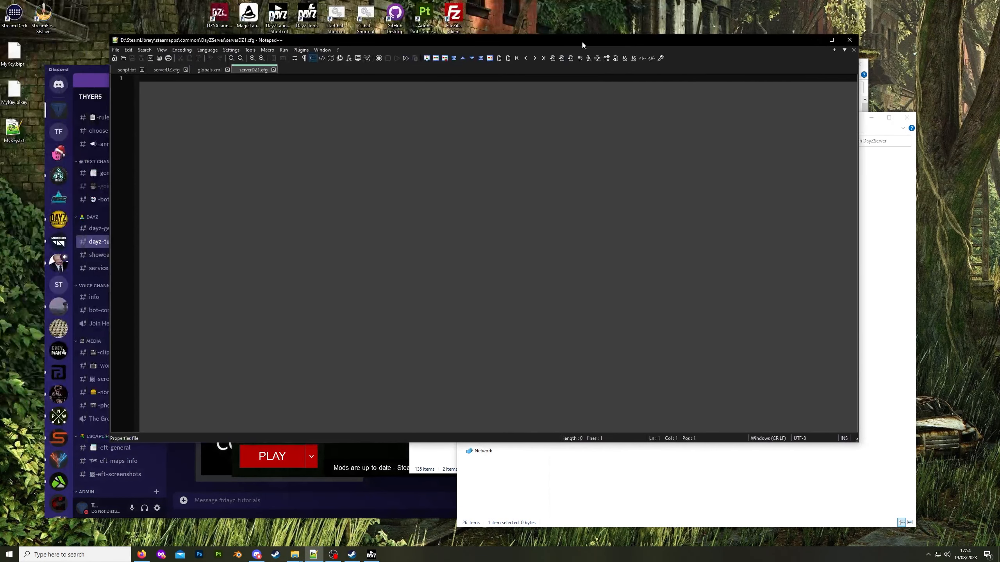
click(270, 509)
scroll(508, 237, up, 15)
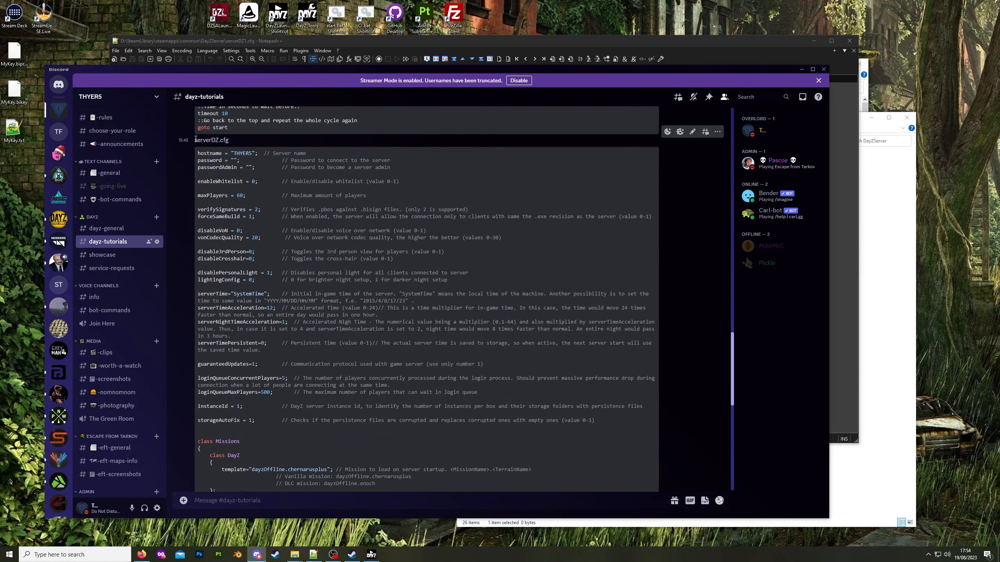
drag(194, 140, 257, 350)
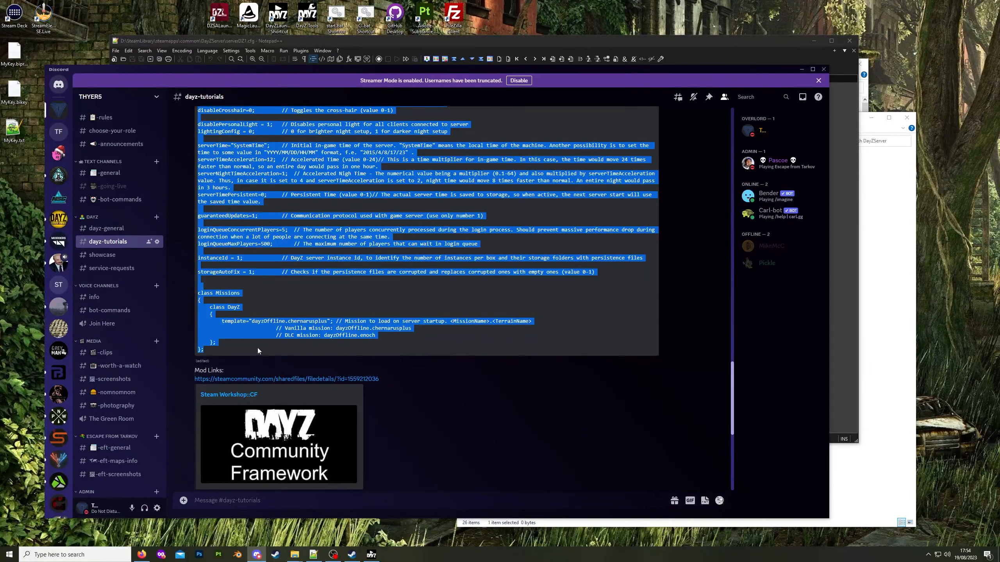
click(314, 555)
key(ctrl+v)
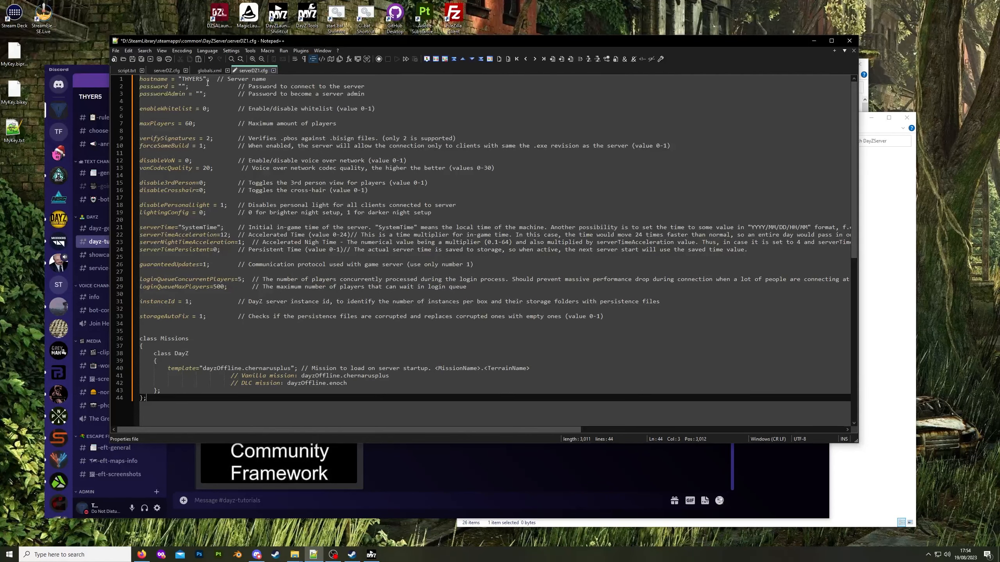
Replace the serverTime value in serverDZ1.cfg with the YYYY/MM/DD/HH/MM pattern copied from that line's comment
drag(203, 79, 182, 79)
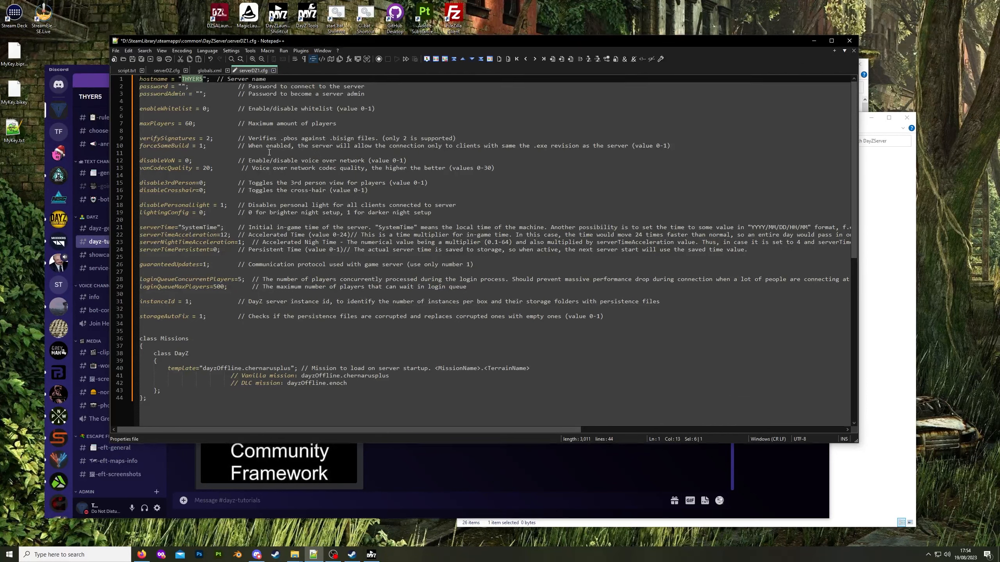
drag(140, 227, 222, 227)
click(182, 227)
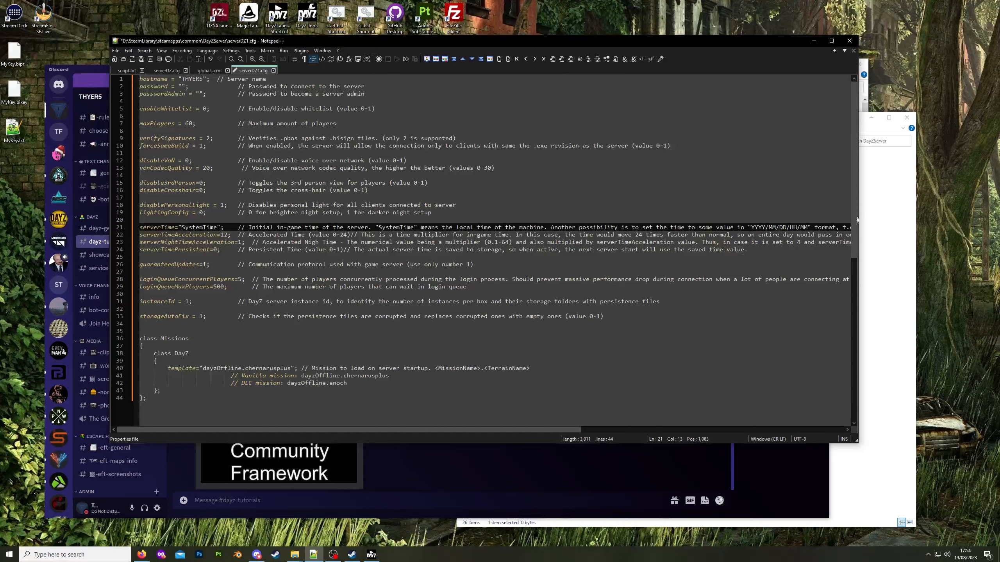
drag(751, 227, 807, 227)
right_click(784, 231)
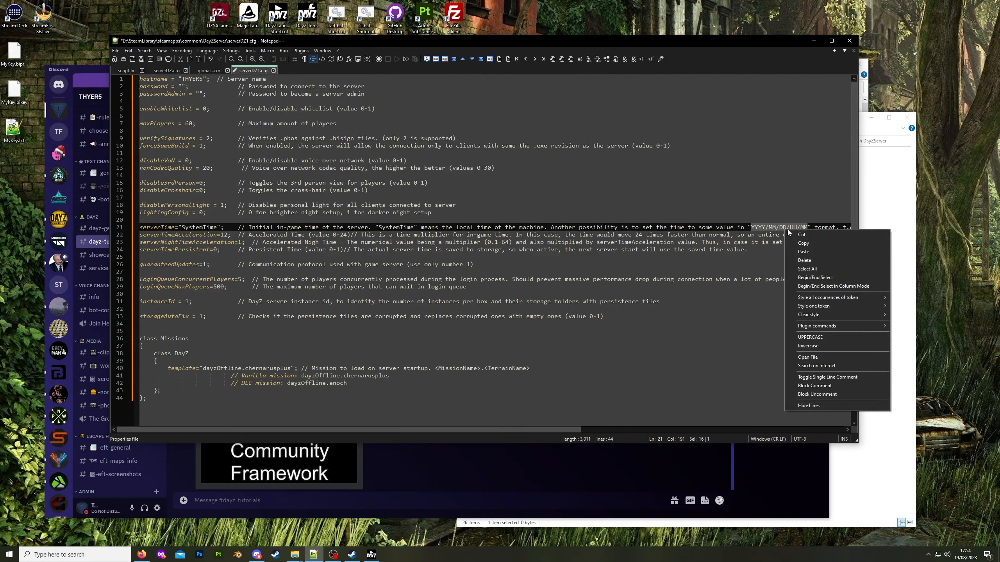
click(801, 244)
mouse_move(181, 227)
mouse_down()
mouse_move(217, 227)
mouse_move(182, 228)
mouse_up()
key(ctrl+v)
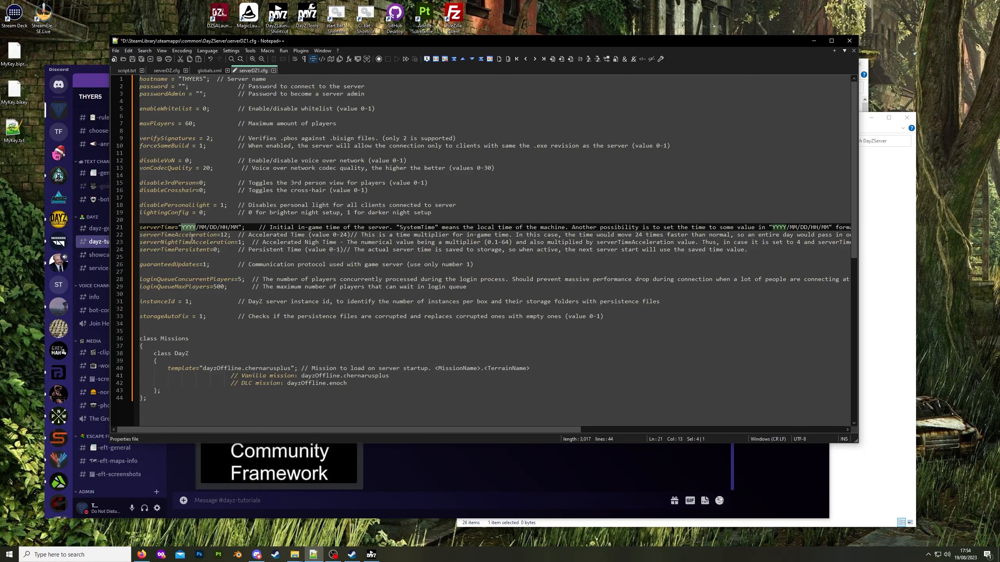
Fill in the serverTime date and time pattern as 2023/01/01/12/00
text(2023)
drag(208, 227, 200, 227)
text(1)
click(201, 228)
text(0)
double_click(214, 228)
text(01)
double_click(221, 228)
text(12)
double_click(233, 227)
text(00)
Check the mission template in class Missions against the mpmissions folders and look inside dayzOffline.chernarusplus
drag(141, 338, 287, 398)
drag(202, 368, 291, 368)
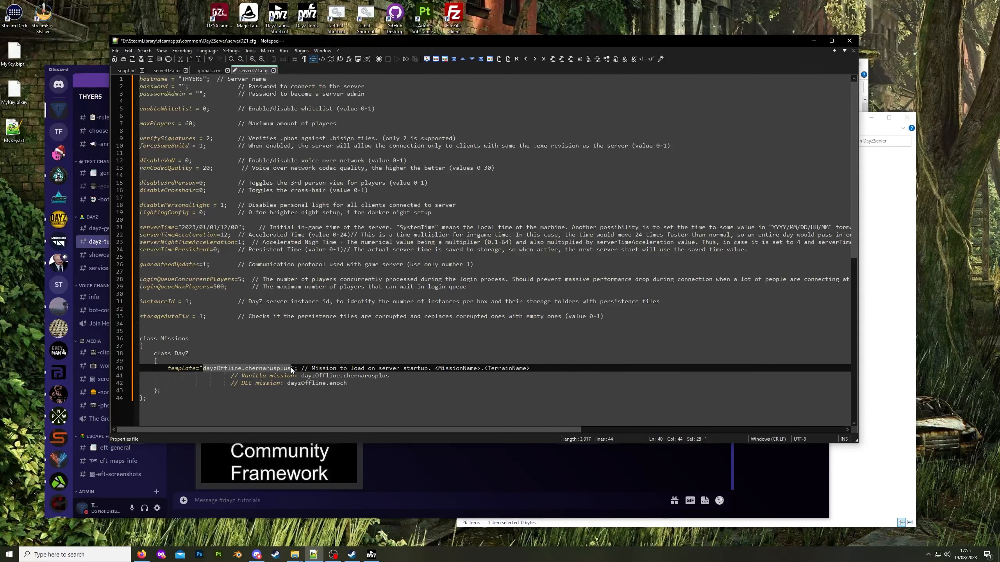
click(883, 311)
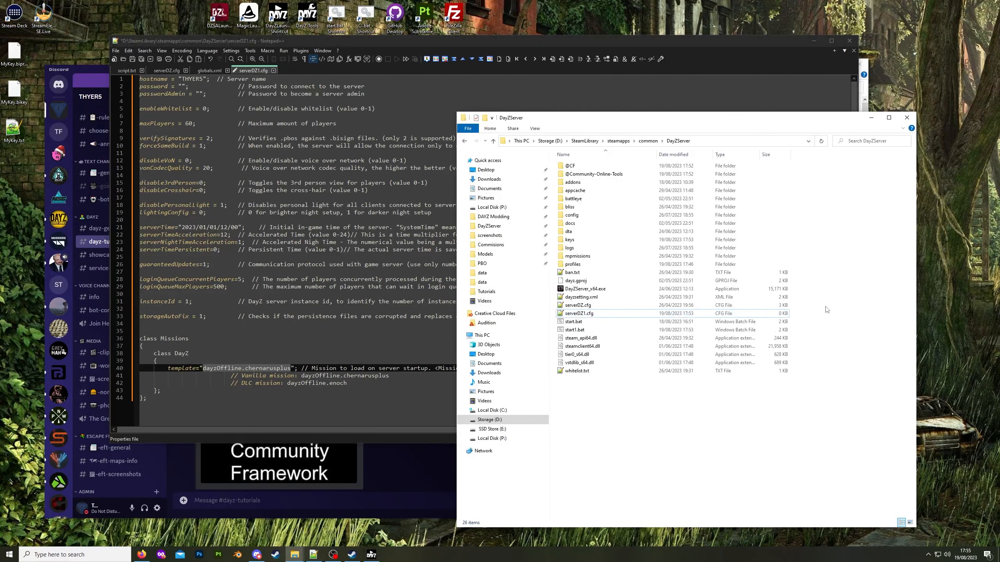
double_click(585, 257)
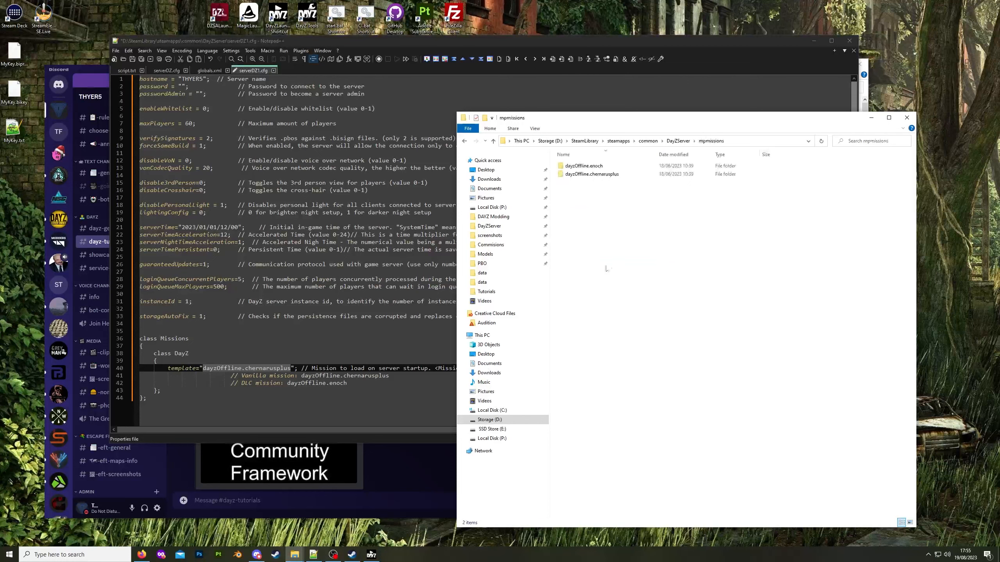
double_click(595, 174)
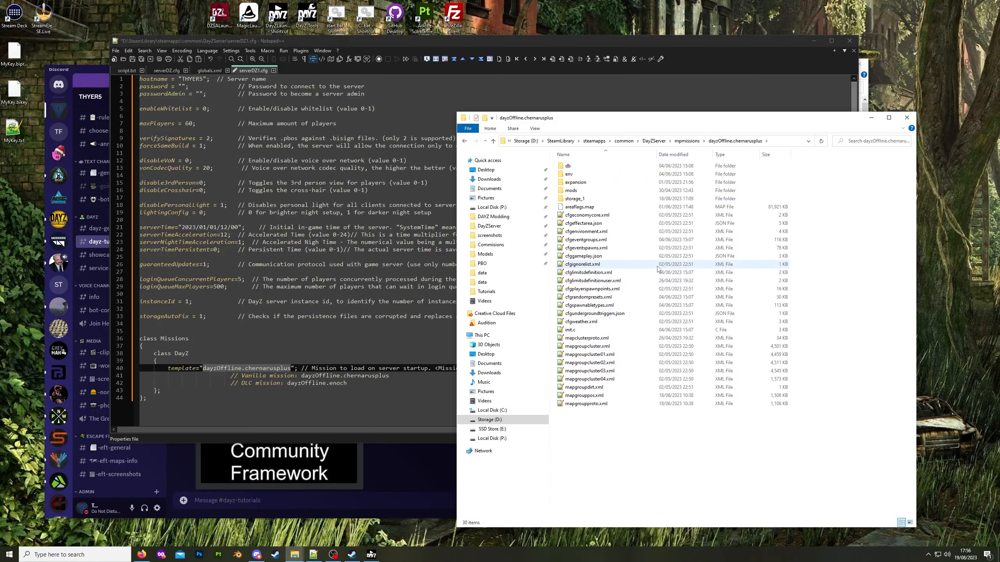
Compare the mission template value with the DLC mission name dayzOffline.enoch and save serverDZ1.cfg
click(476, 44)
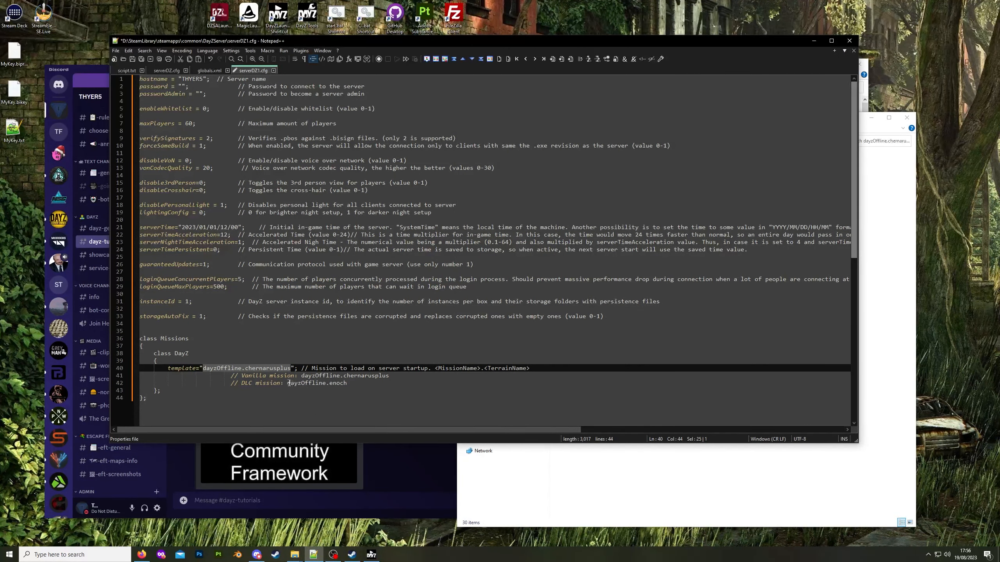
drag(289, 383, 347, 383)
click(204, 369)
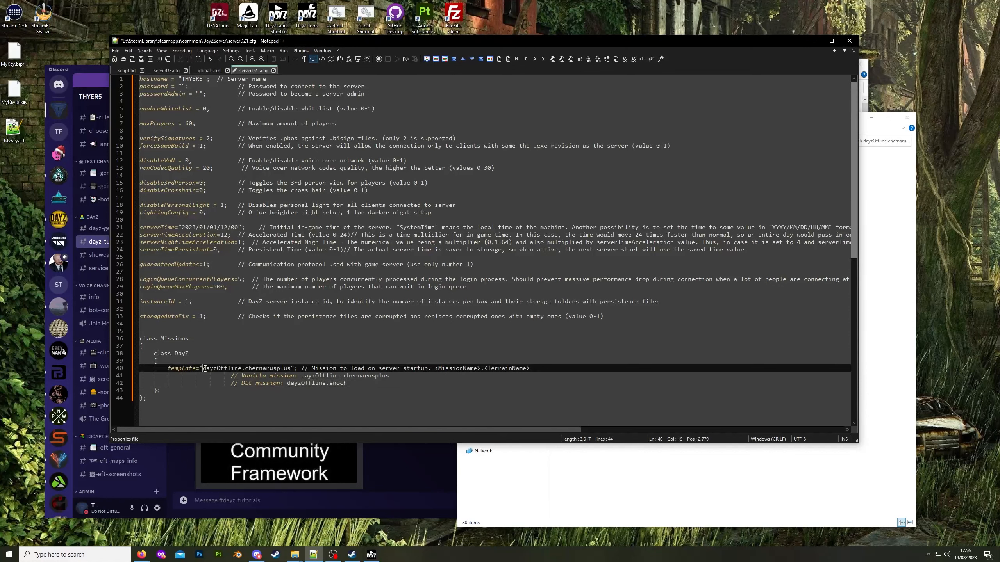
drag(204, 368, 291, 366)
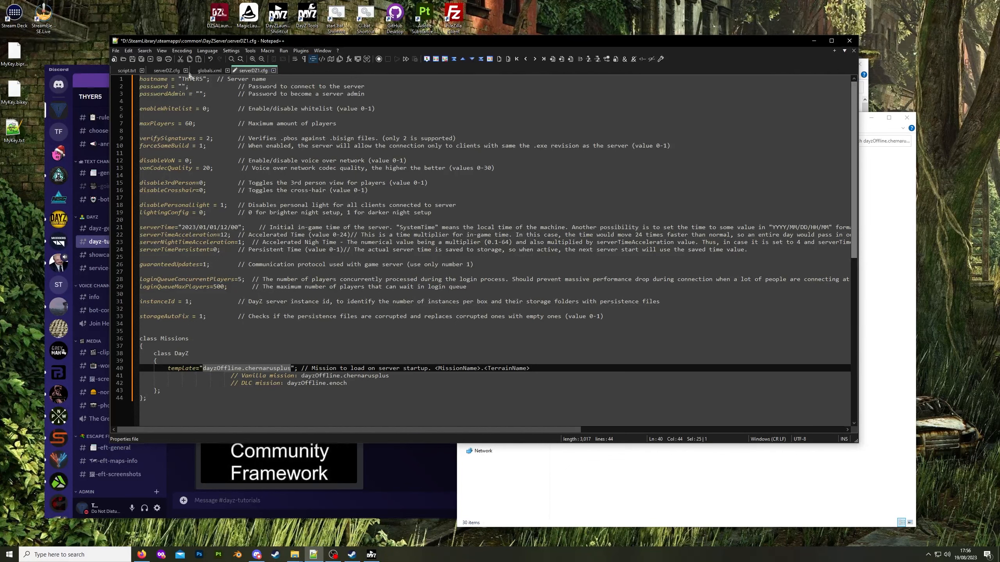
click(133, 59)
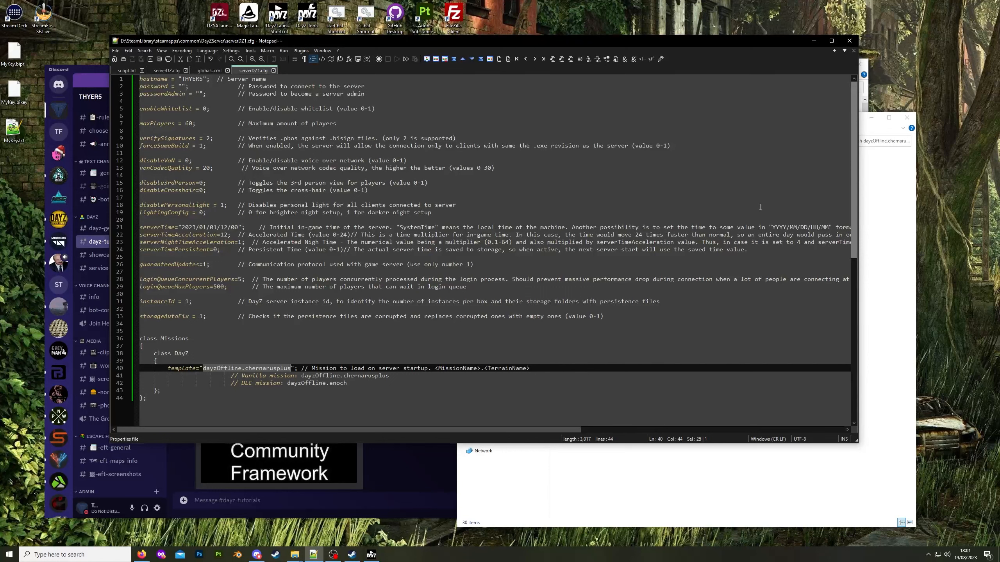
click(268, 368)
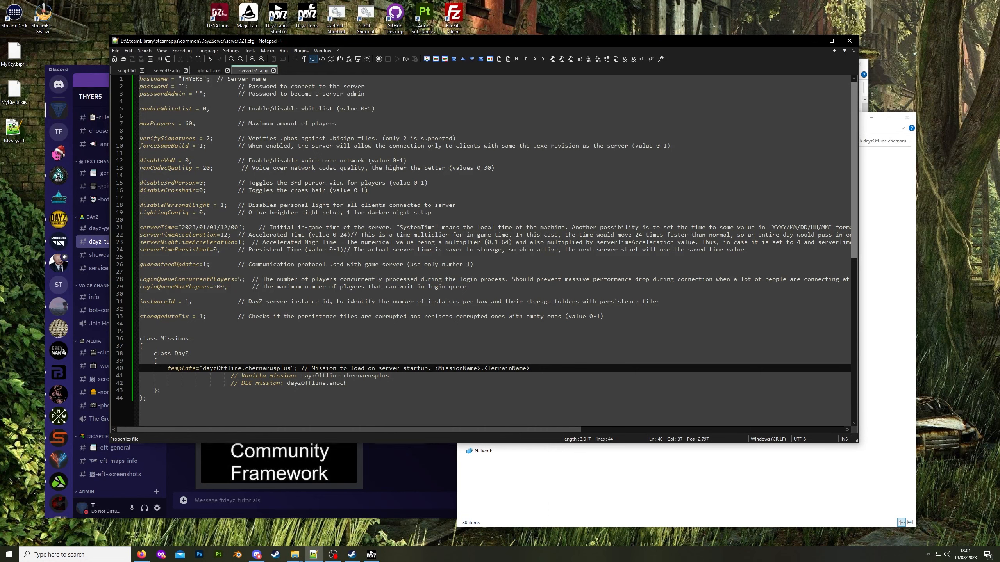
Set serverConfig in start1.bat to serverDZ1.cfg, then save the file and close Notepad
click(623, 492)
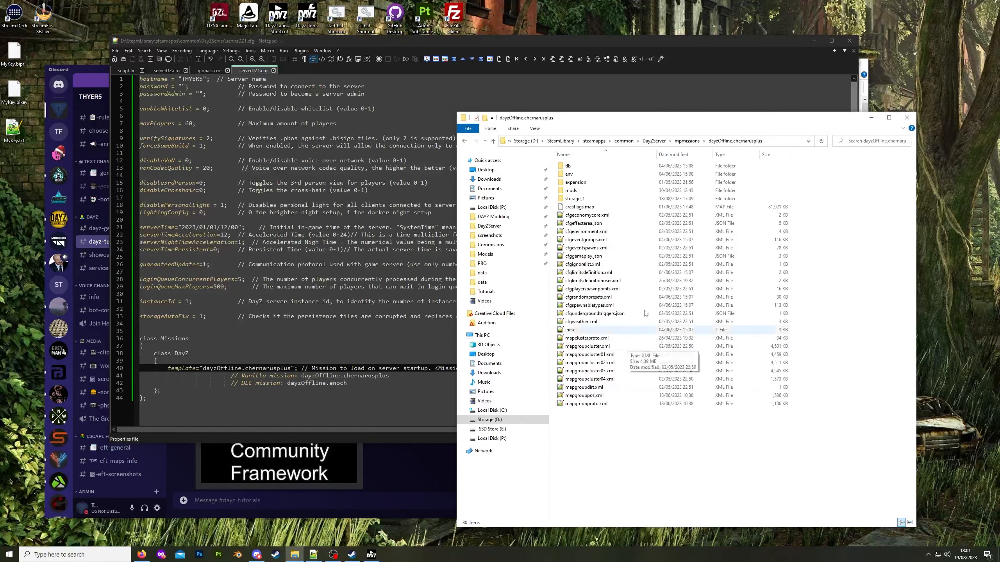
click(654, 140)
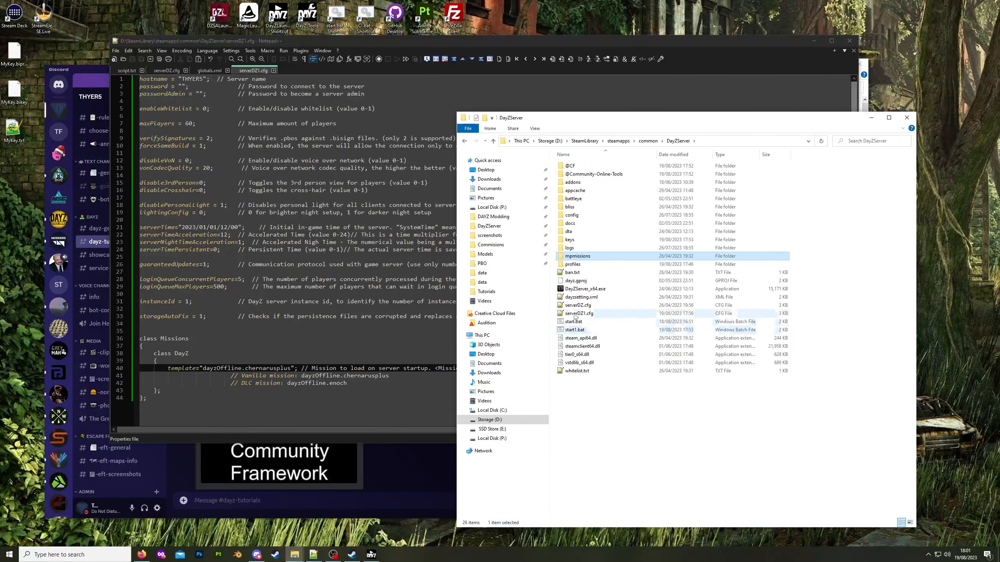
right_click(573, 330)
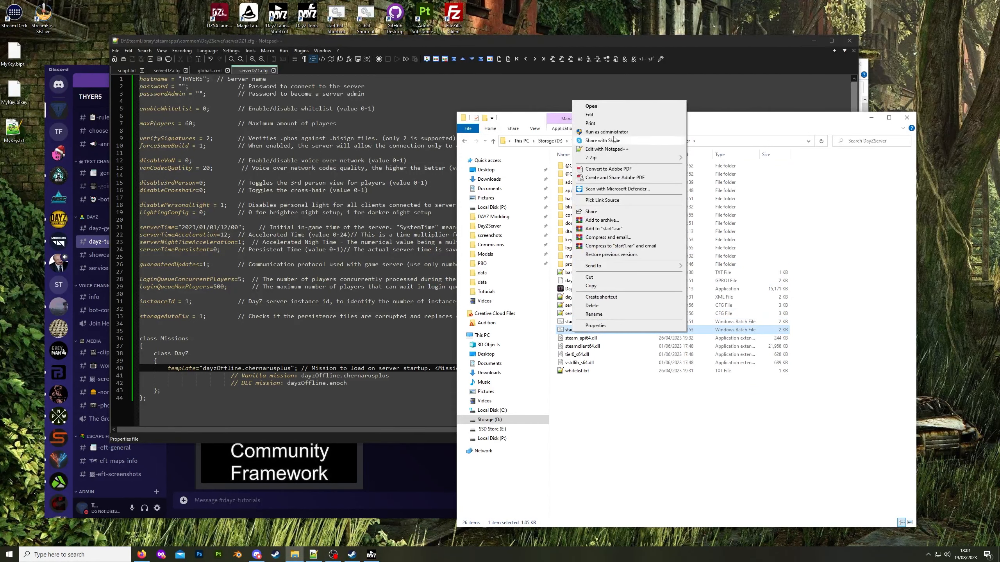
click(602, 114)
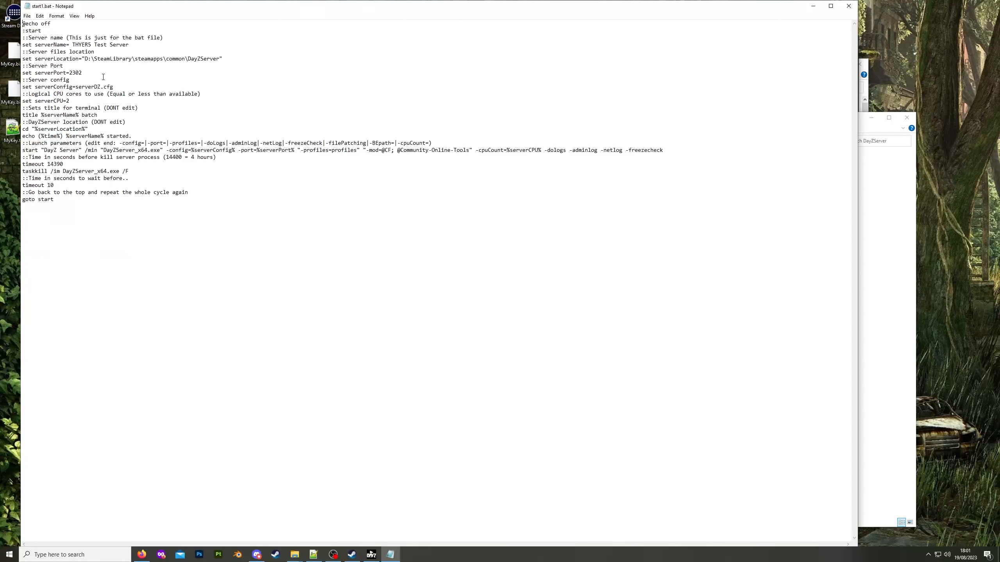
text(1)
click(27, 16)
click(39, 50)
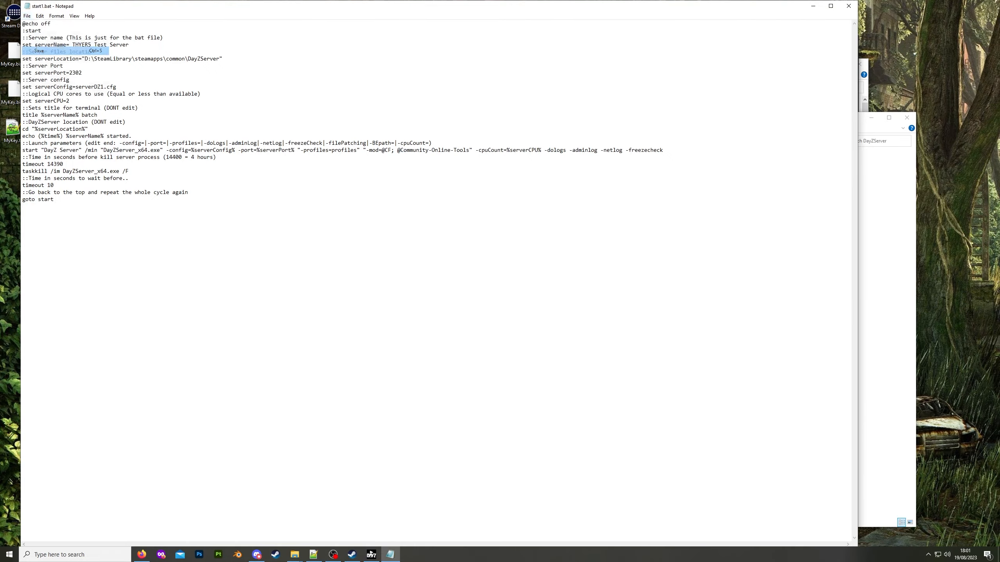
click(849, 10)
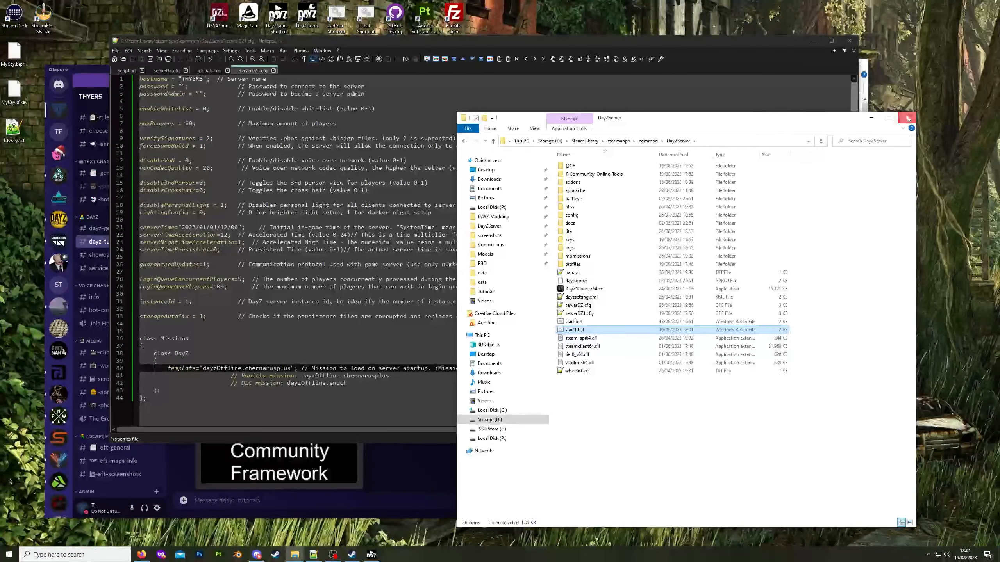
Clear the desktop by closing the File Explorer windows, Notepad++ and the DayZ Launcher, and putting Discord away
click(906, 118)
click(849, 41)
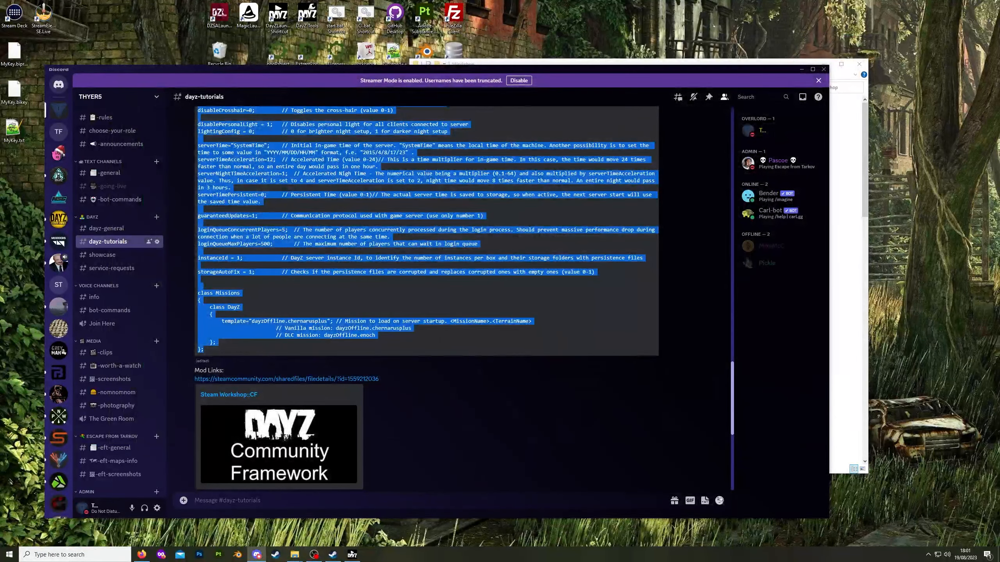
click(807, 73)
click(853, 64)
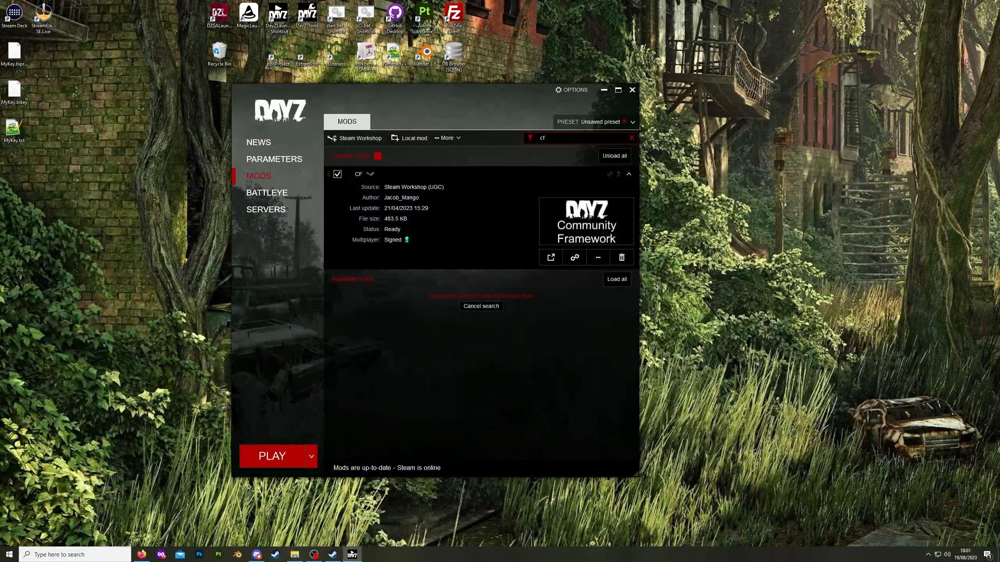
click(634, 90)
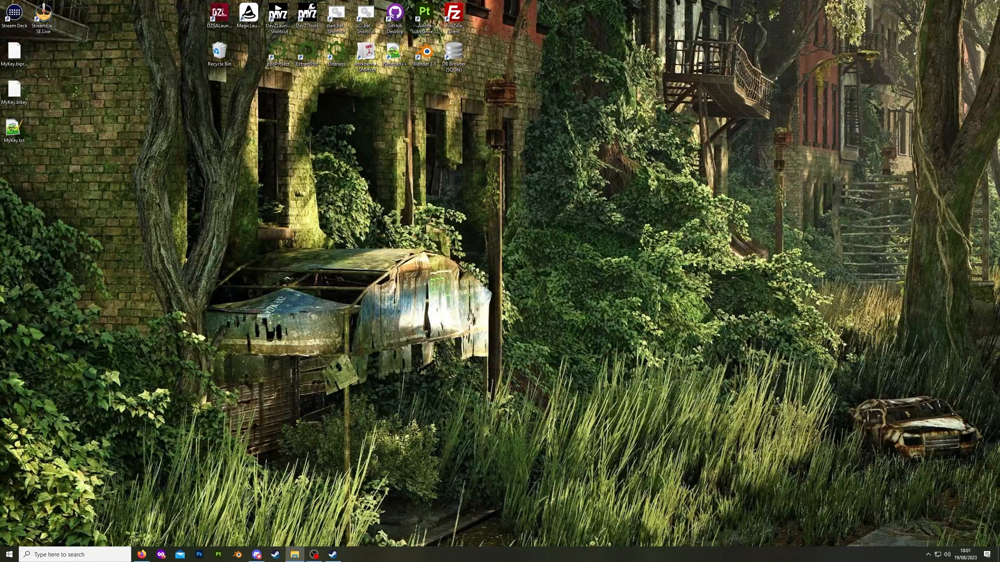
Start the test server by running start1.bat from the DayZServer folder, and bring its console window into view
click(294, 554)
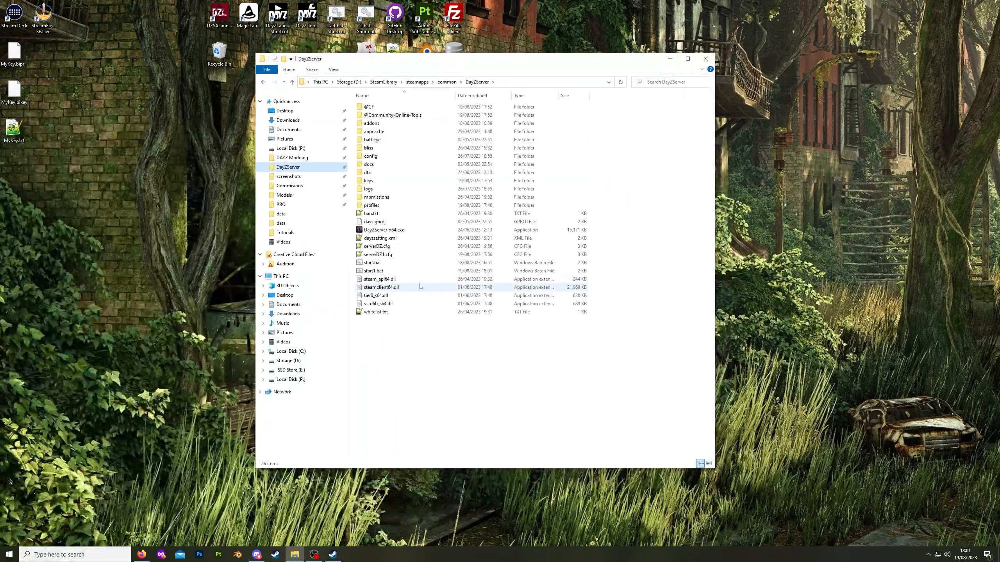
click(377, 272)
double_click(377, 271)
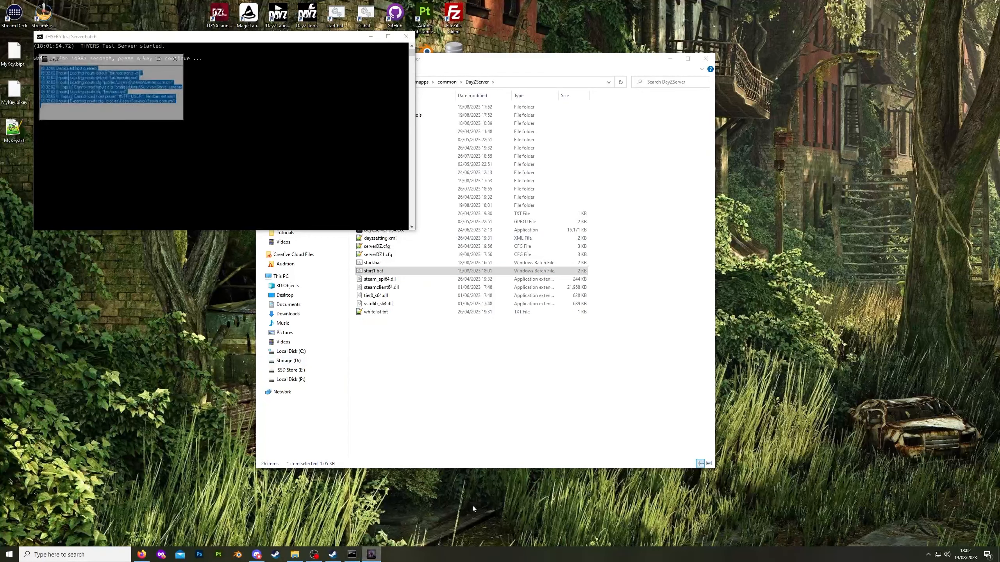
drag(71, 7, 111, 124)
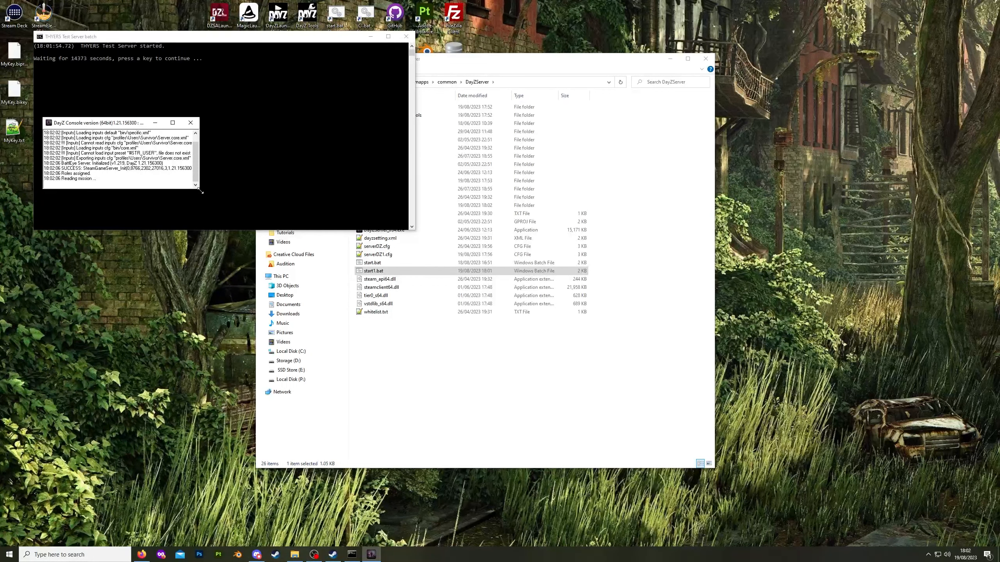
Open the DayZ Launcher and unload MyNewMod and Dabs Framework, keeping CF and Community-Online-Tools loaded
click(285, 21)
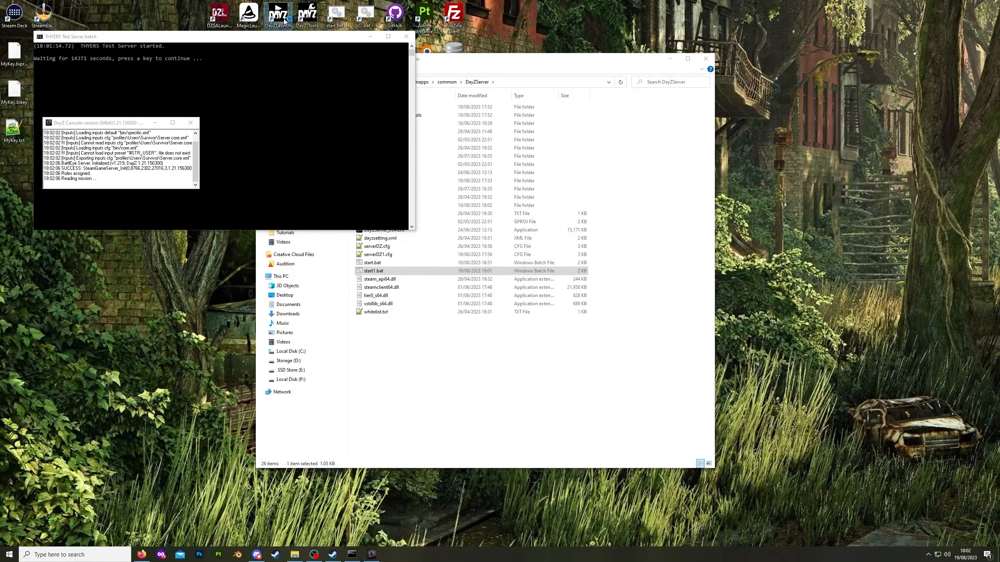
double_click(285, 20)
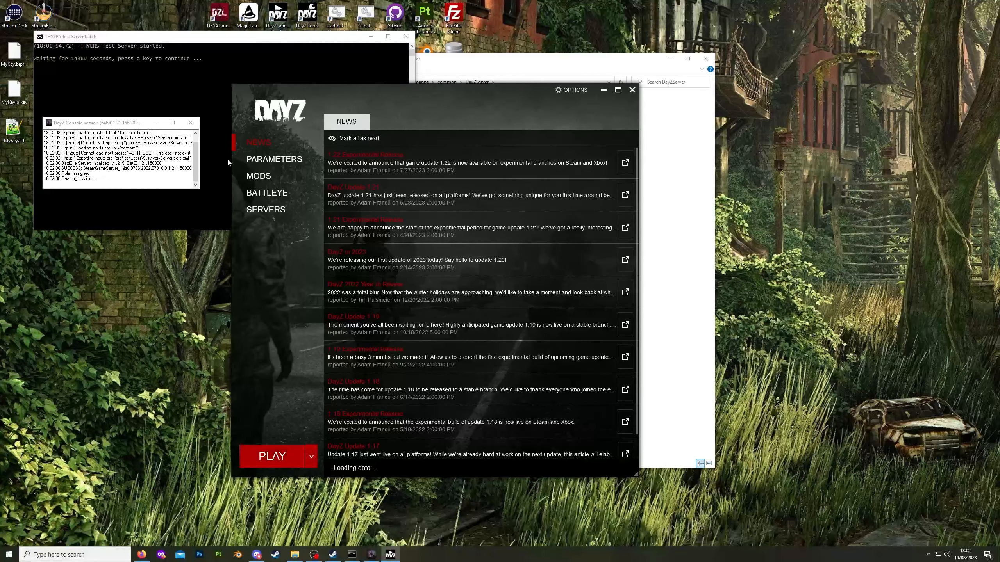
click(263, 179)
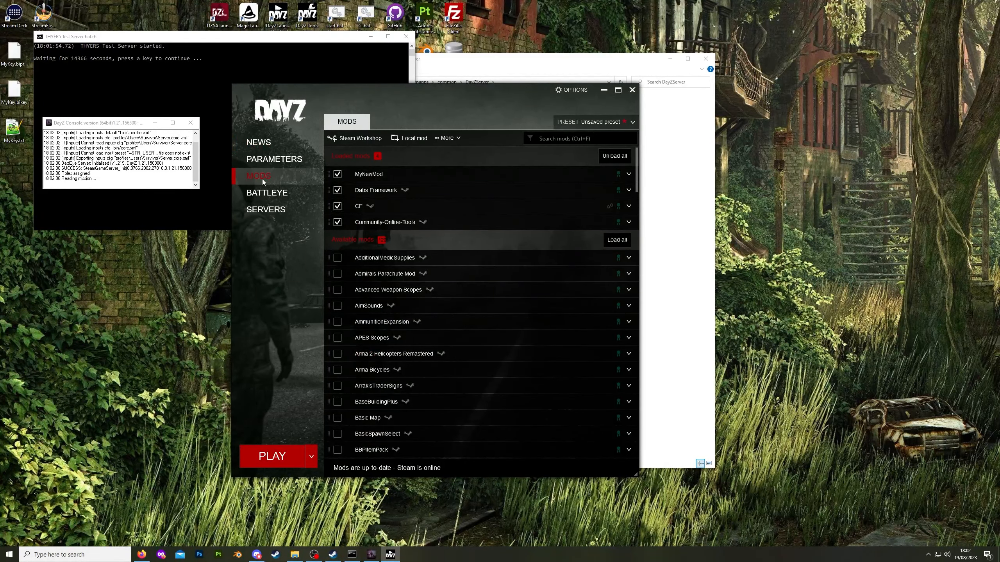
click(337, 174)
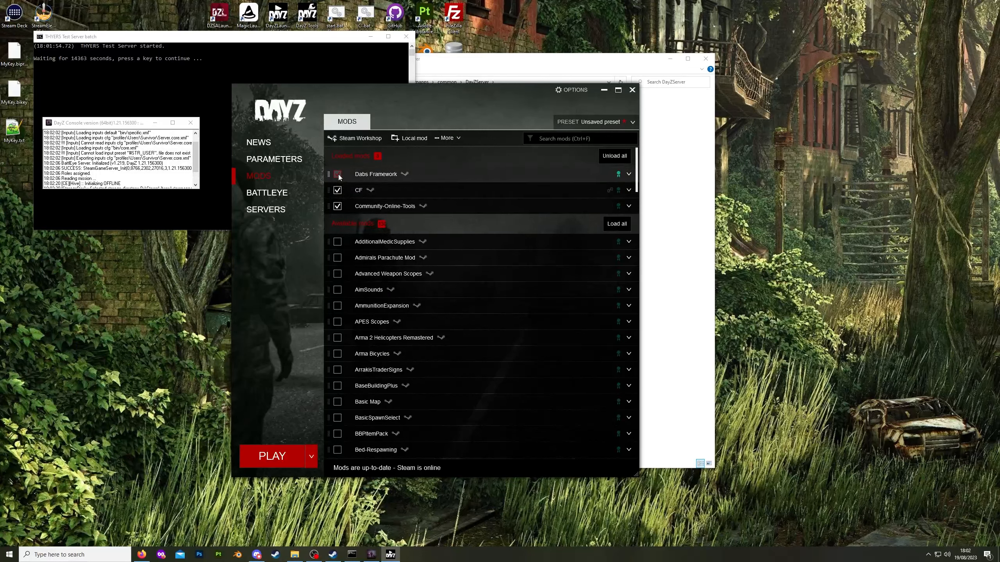
click(338, 174)
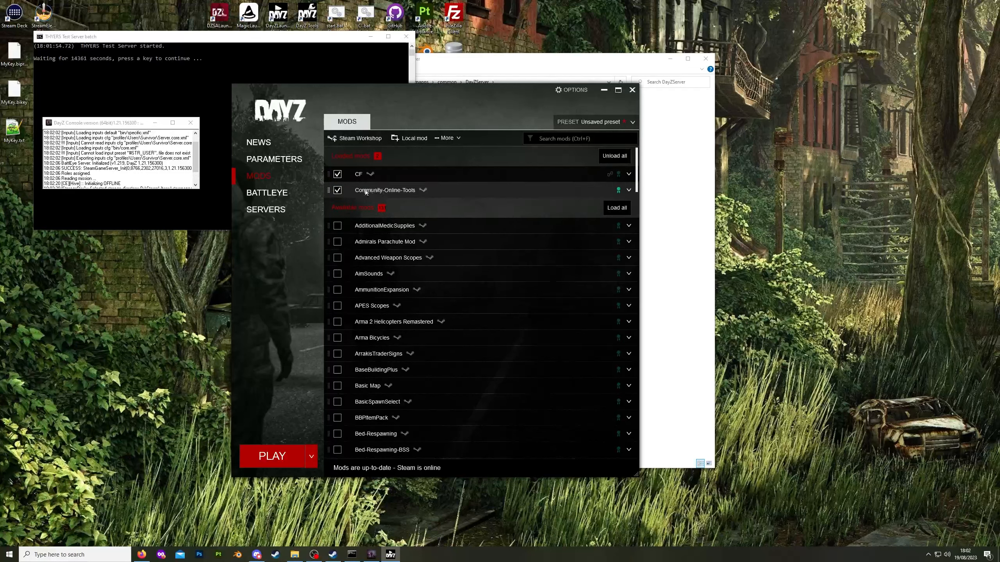
Join the THYER5 server from the launcher's LAN servers, setting up its required DLCs and mods
click(270, 211)
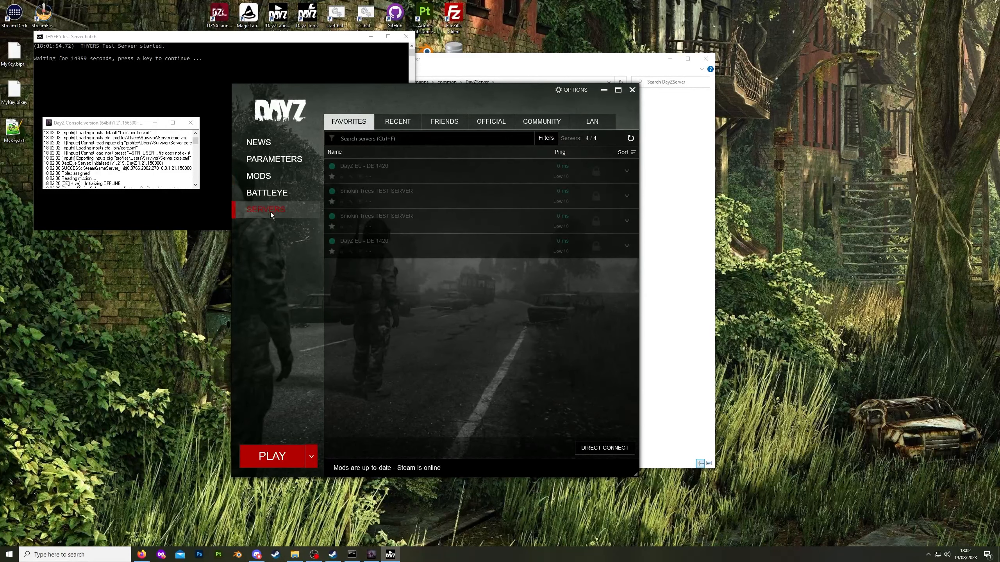
click(587, 123)
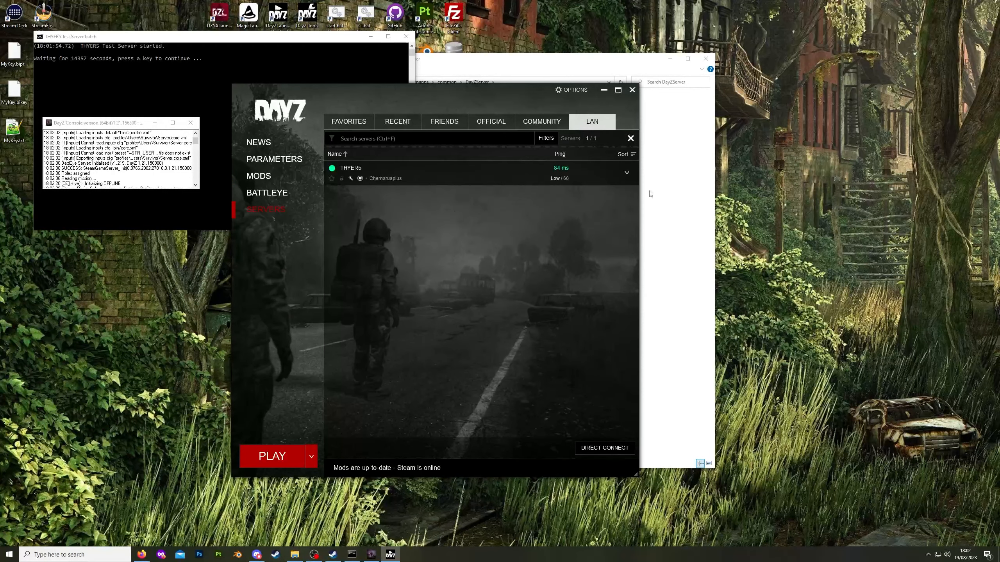
mouse_move(385, 179)
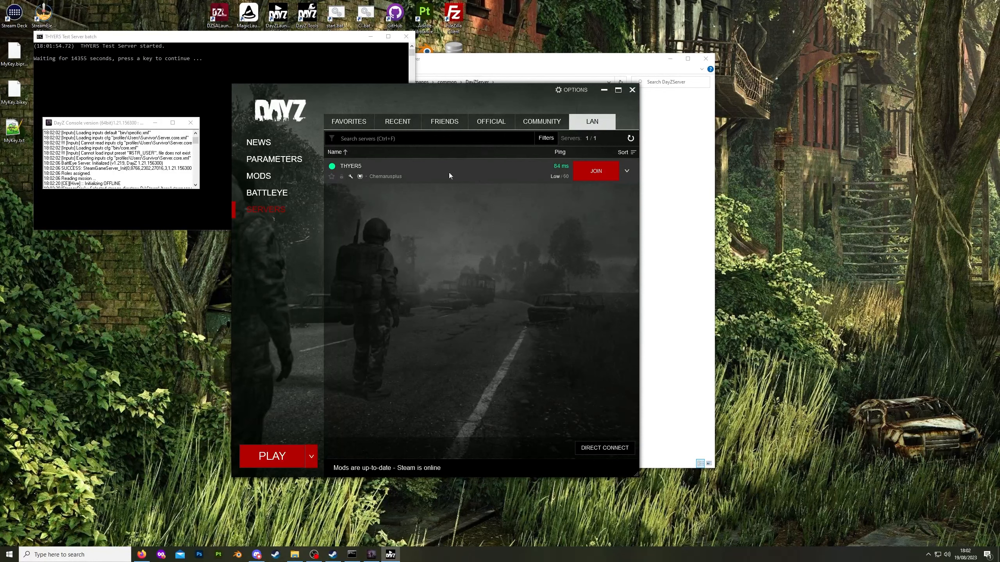
click(595, 173)
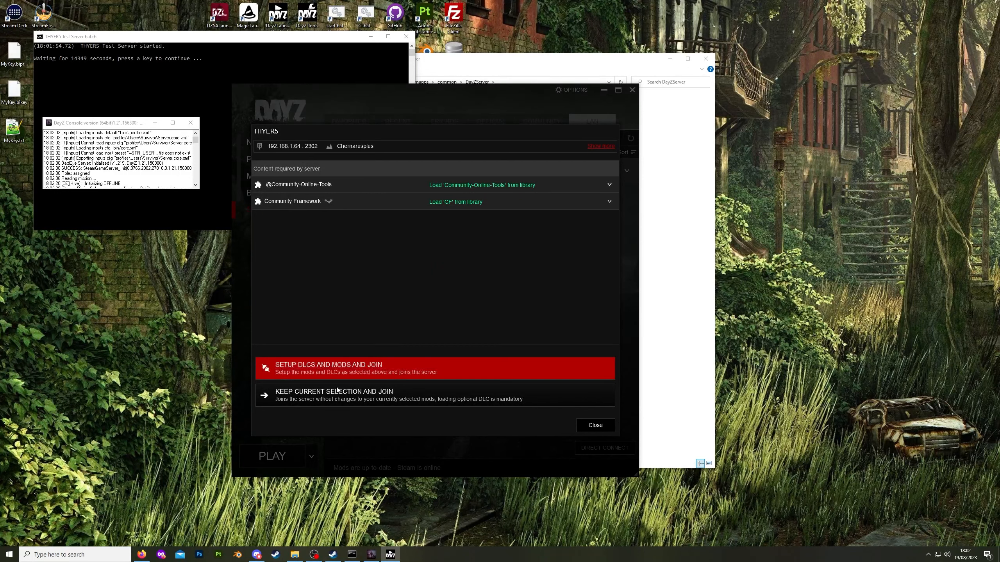
click(353, 369)
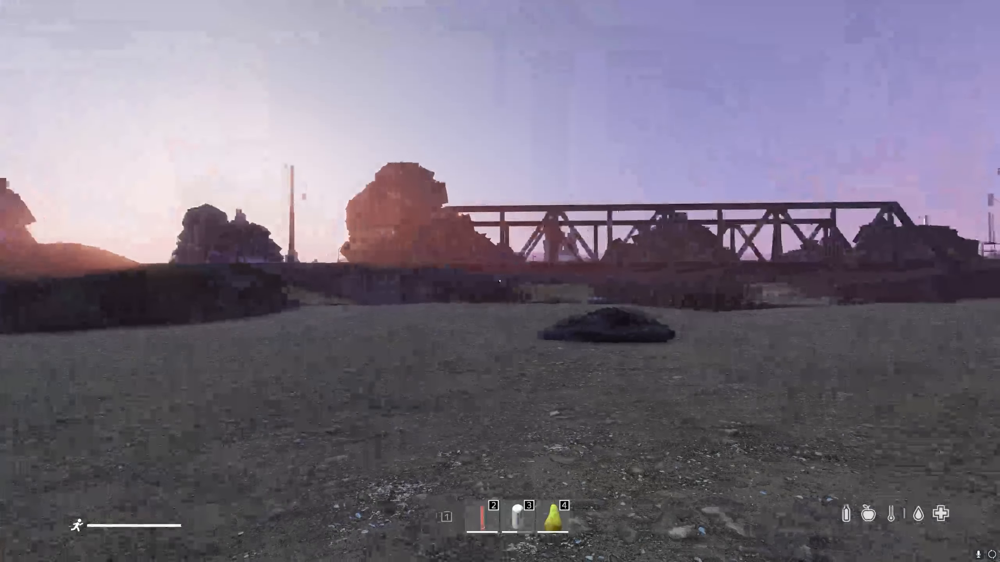
Switch to the third-person view, then leave the server and quit DayZ to the desktop
key(KP_Enter)
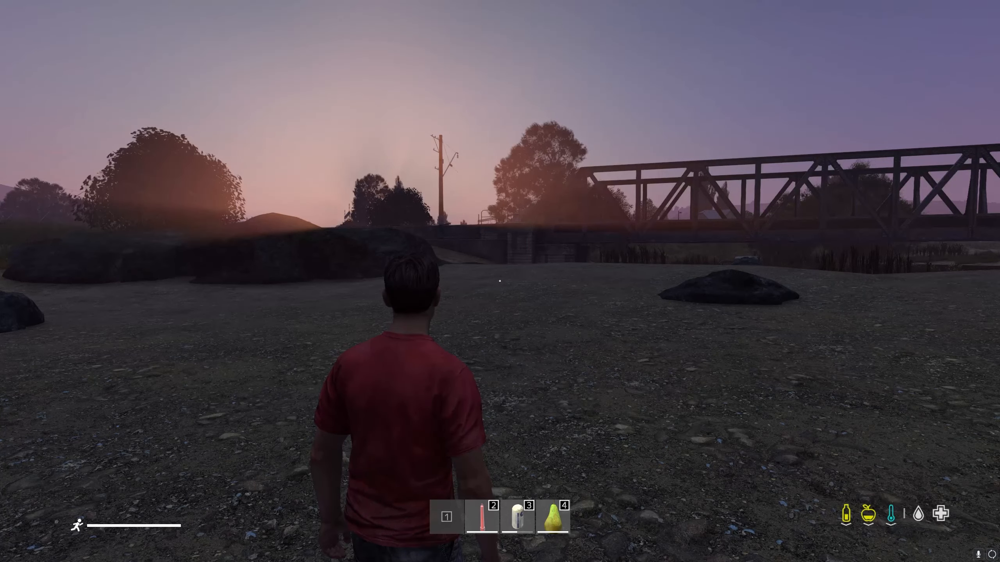
key(Escape)
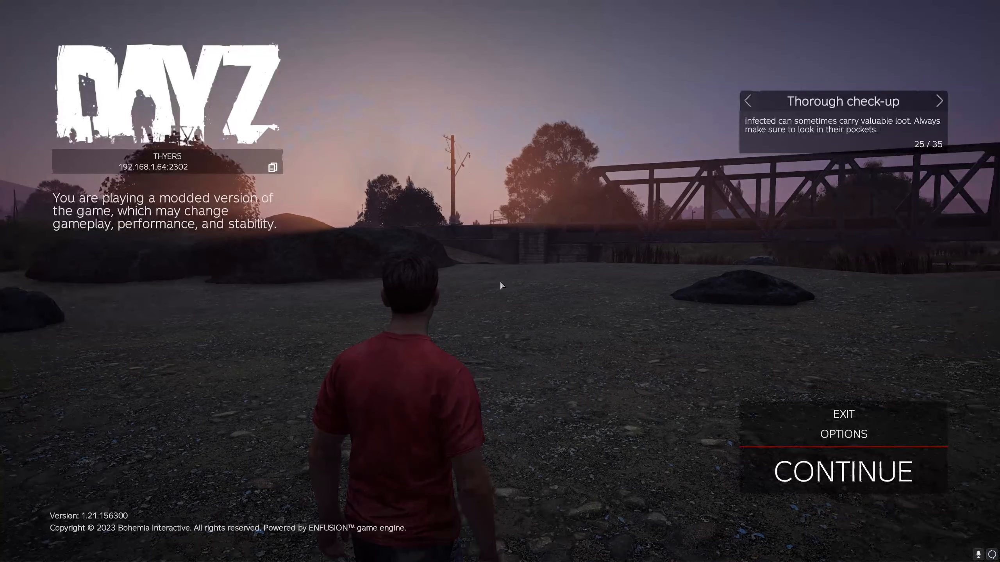
click(843, 414)
click(376, 317)
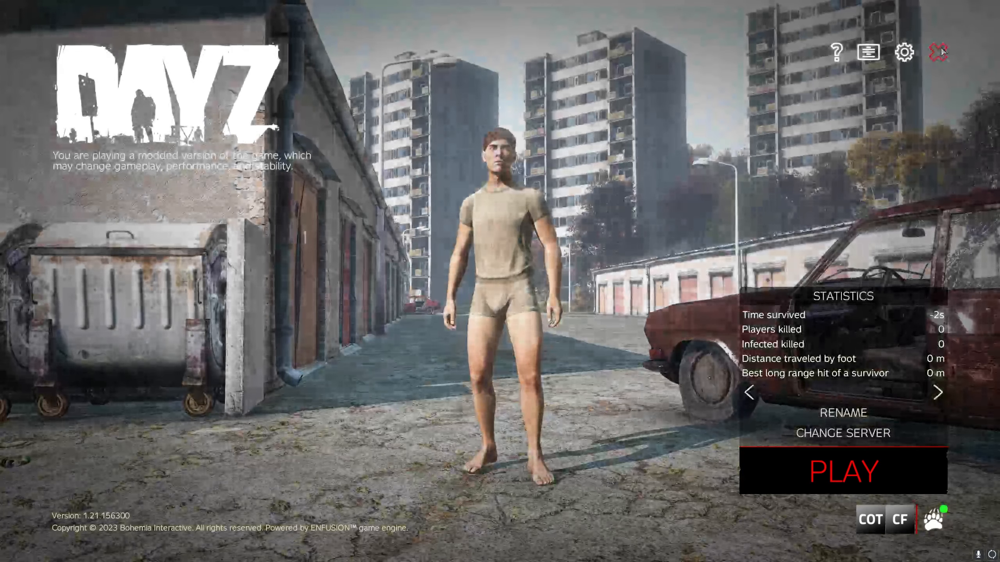
click(941, 52)
click(453, 307)
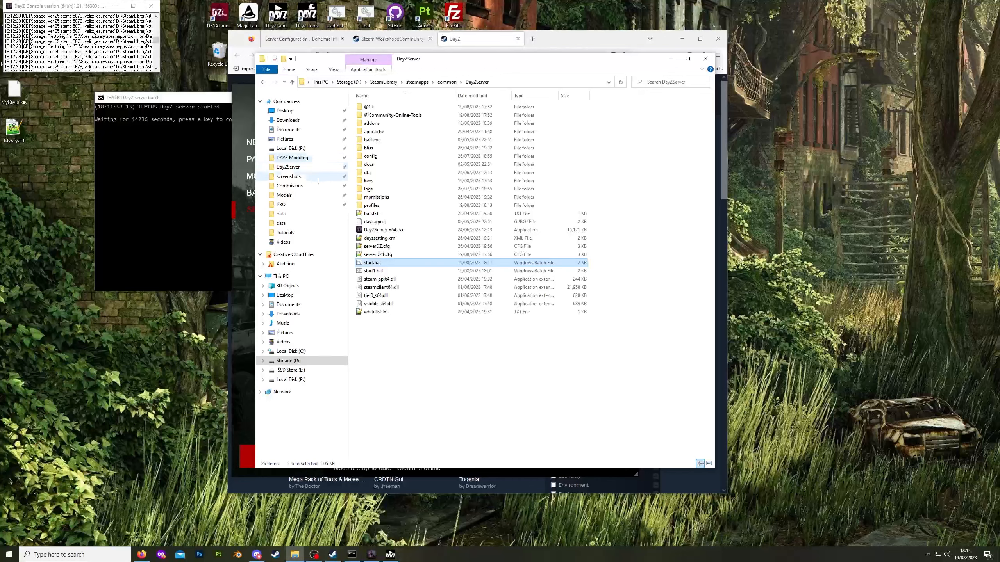
Examine the CommunityOnlineTools and PermissionsFramework folders inside the DayZServer profiles folder
double_click(376, 206)
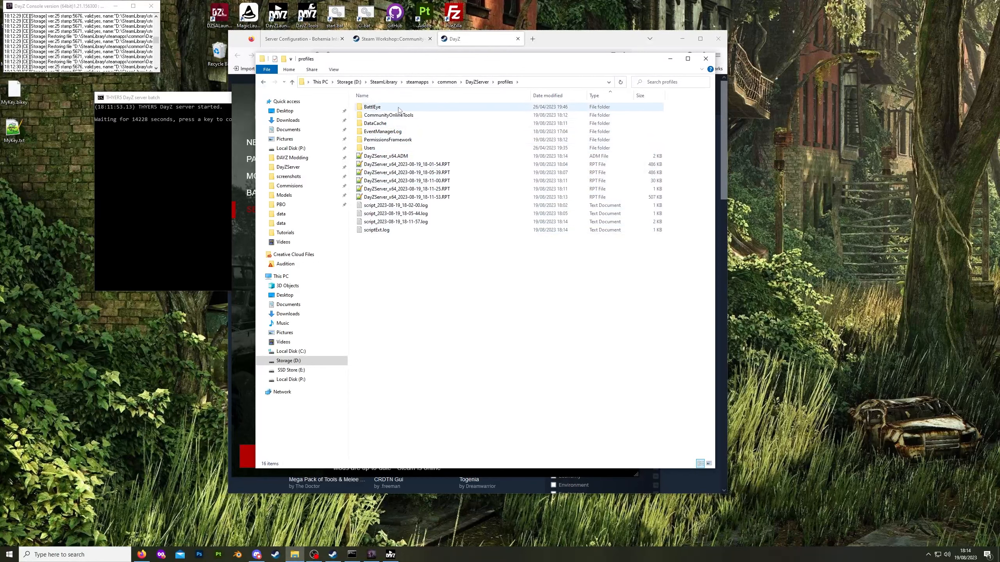
double_click(388, 115)
click(502, 83)
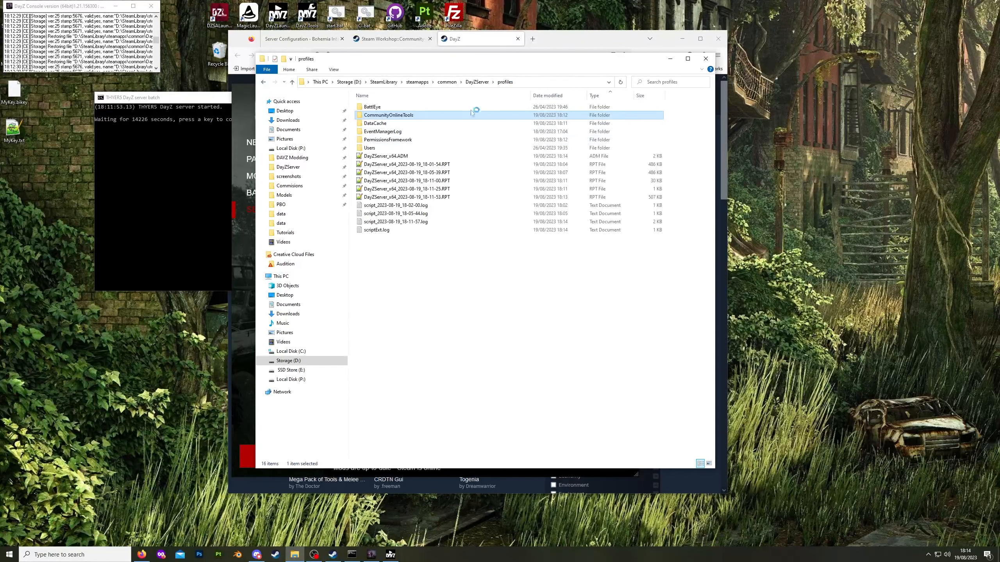
double_click(405, 141)
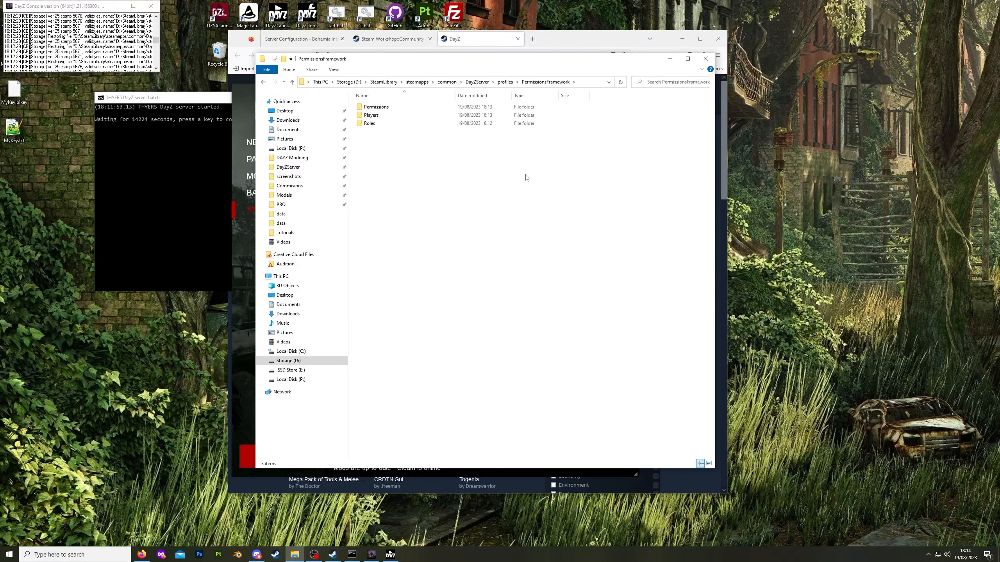
click(506, 83)
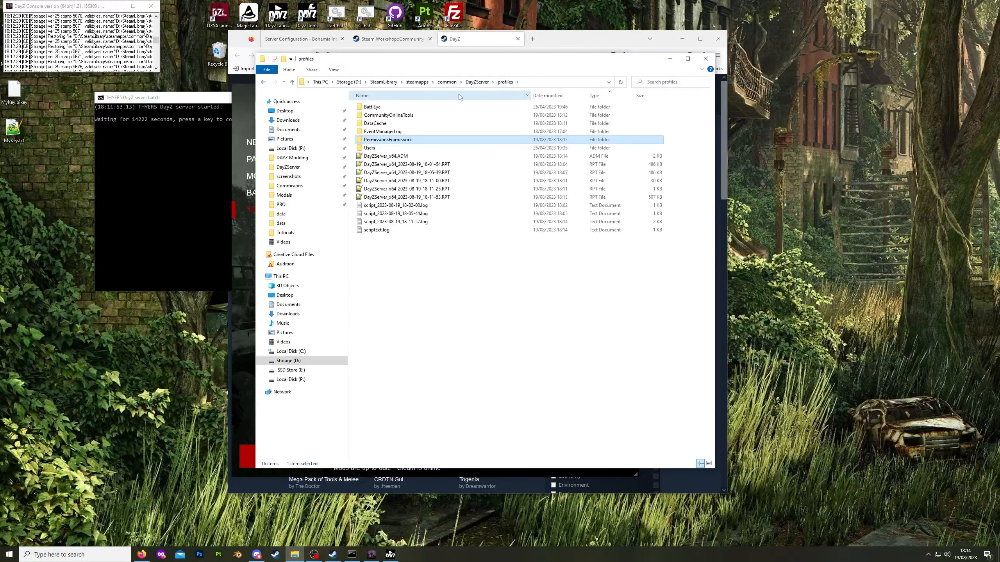
double_click(424, 116)
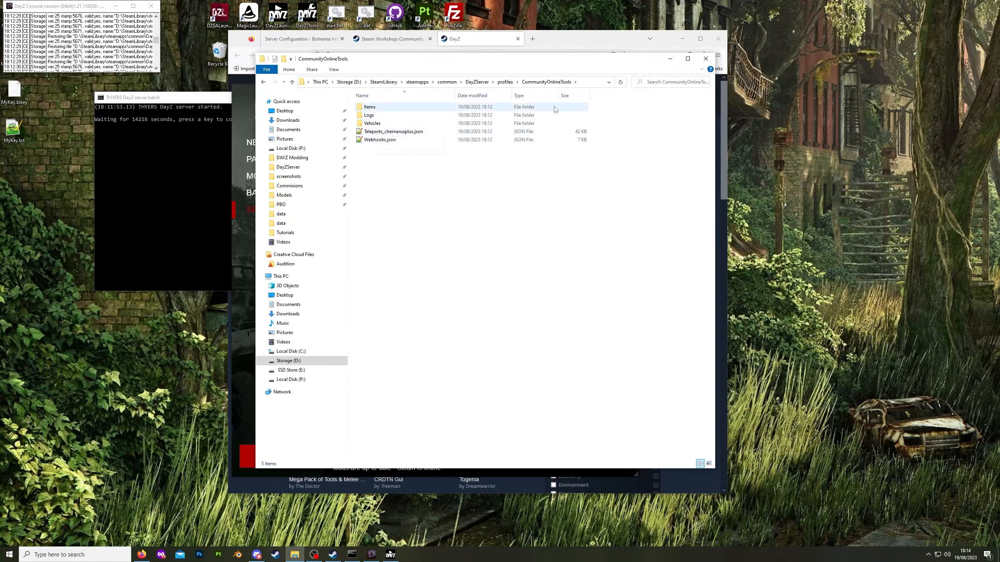
click(505, 82)
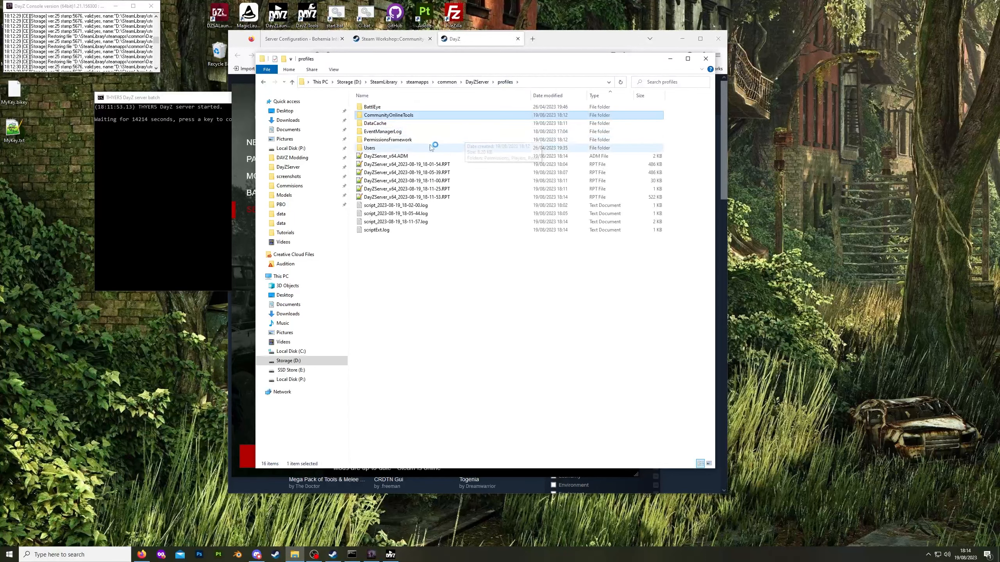
Open the player's JSON file from PermissionsFramework's Players folder in Notepad++ and examine its assigned role
double_click(393, 140)
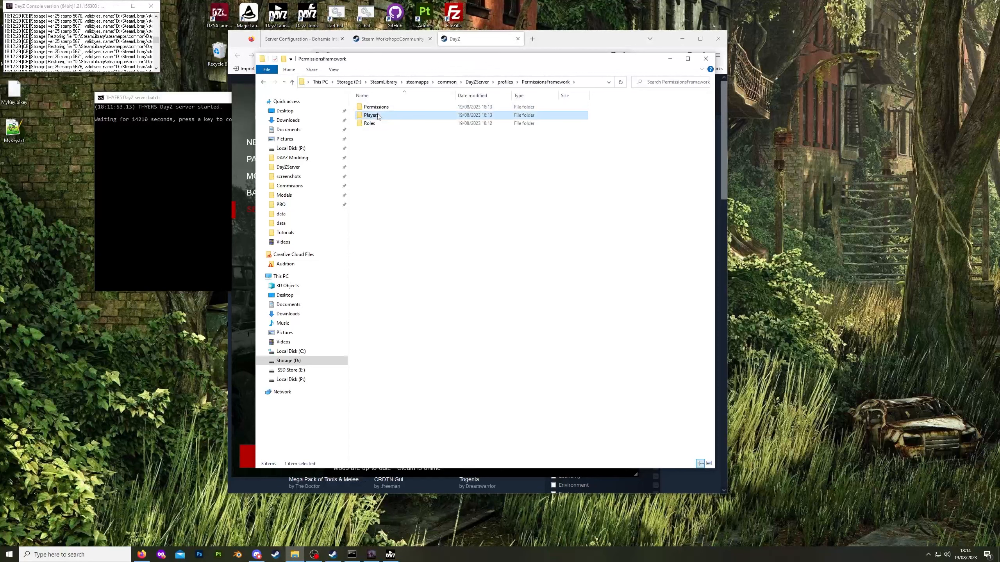
double_click(371, 115)
drag(455, 97, 579, 97)
click(458, 107)
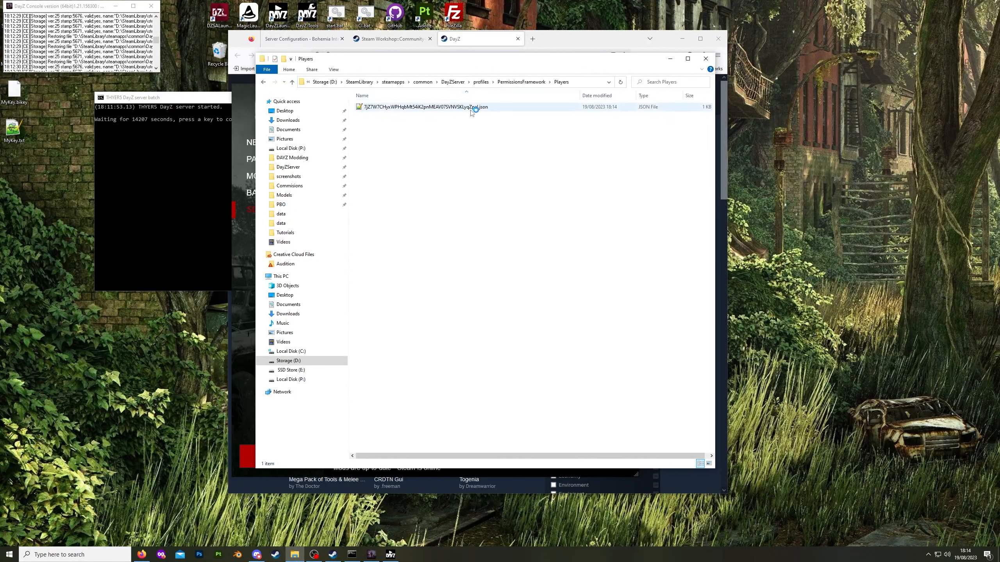
double_click(415, 108)
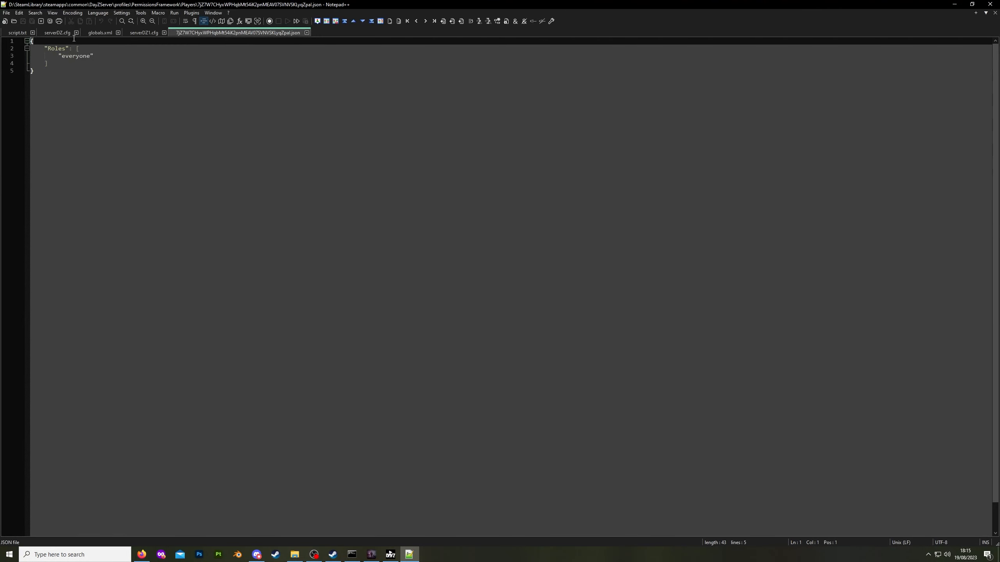
drag(61, 55, 91, 56)
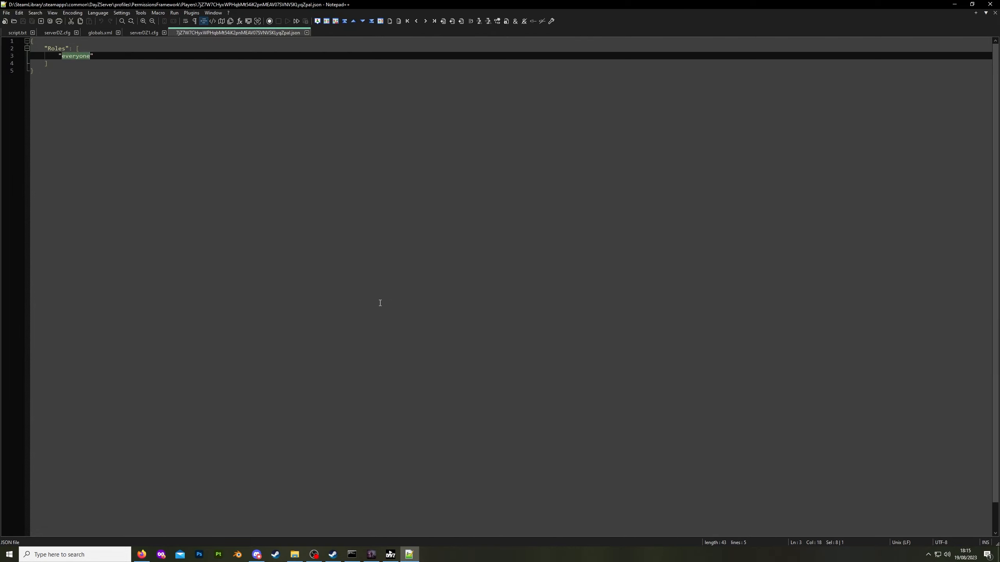
Open admin.txt from PermissionsFramework's Roles folder and examine the permission values for COT and the admin tools
click(294, 554)
click(521, 82)
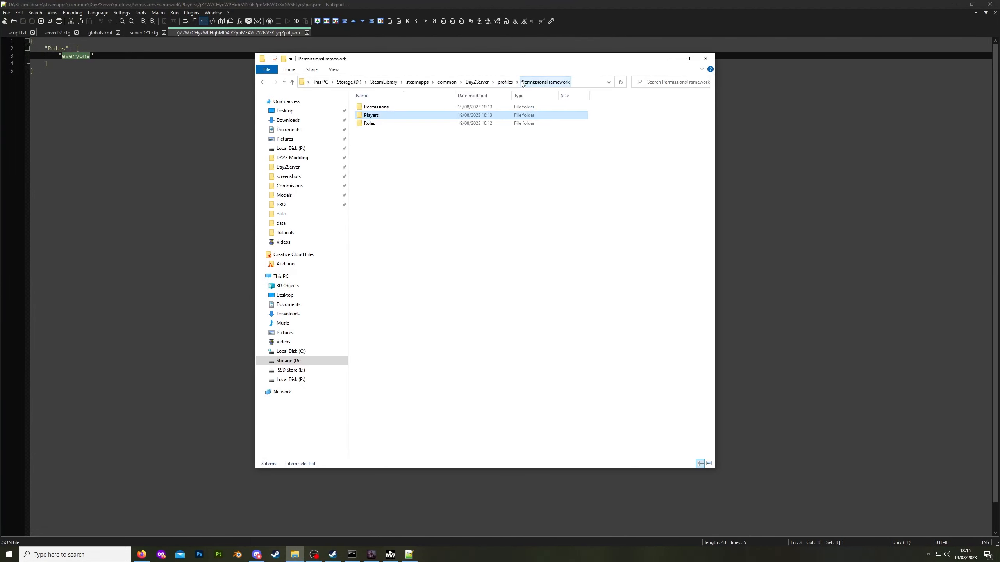
double_click(372, 124)
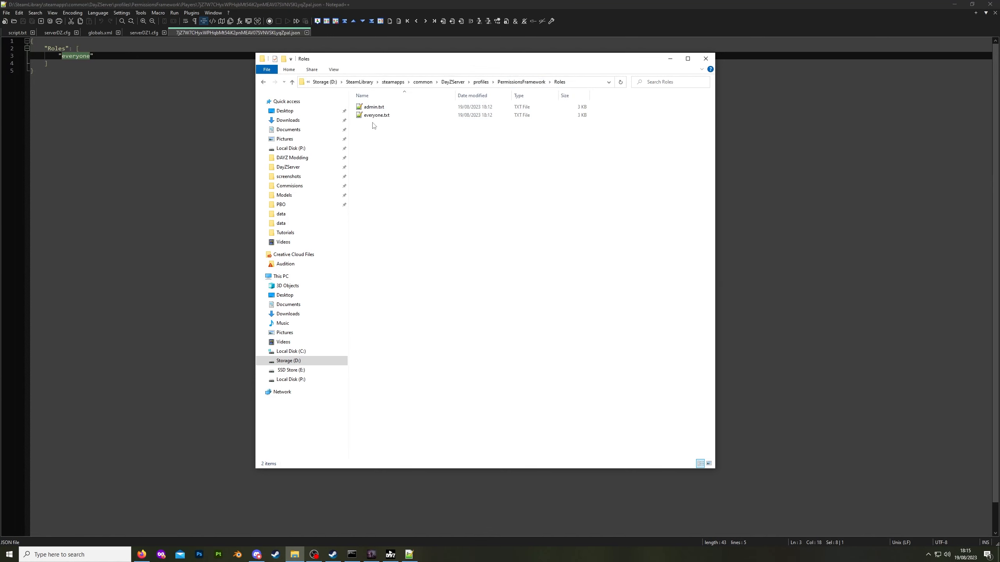
double_click(371, 108)
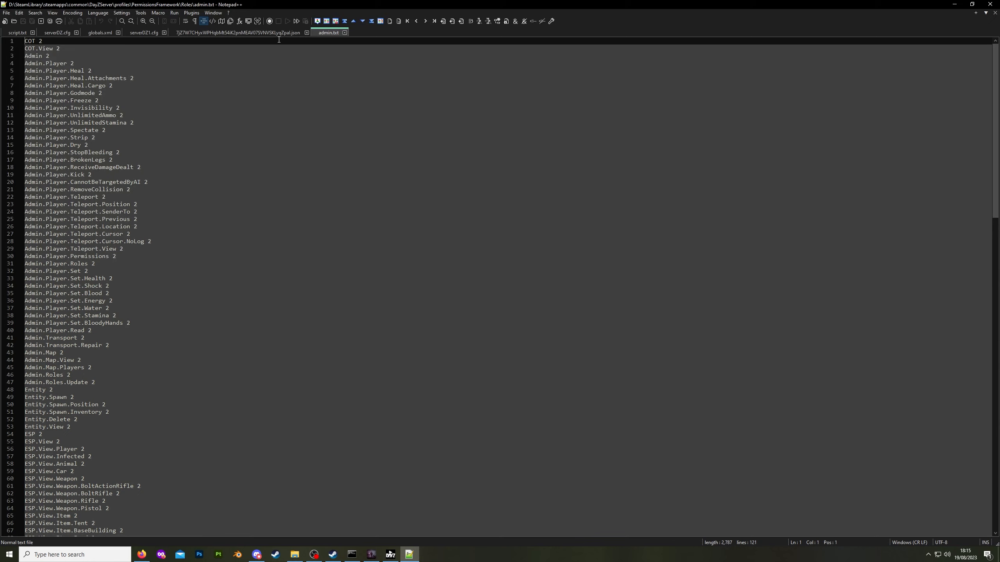
drag(43, 41, 183, 369)
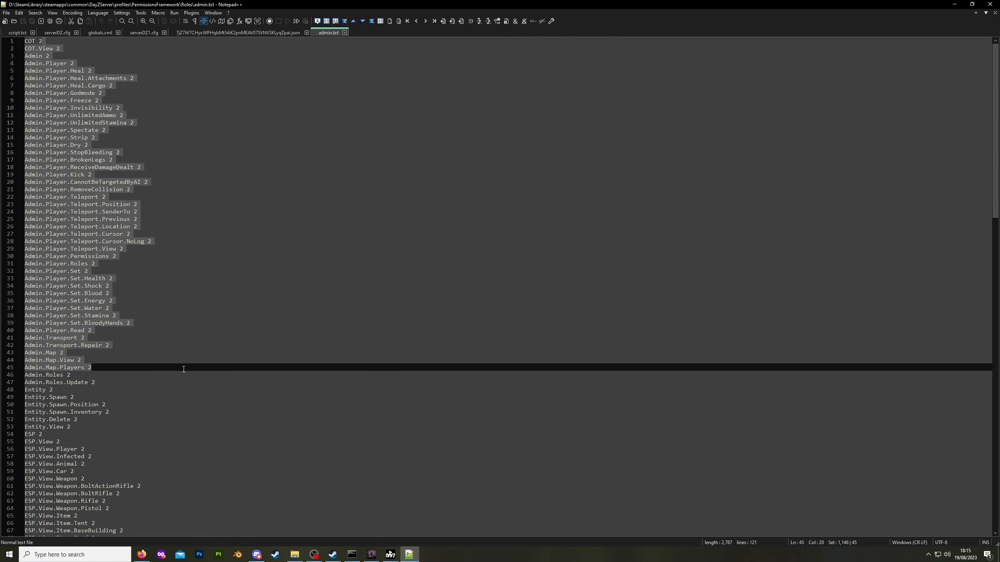
click(59, 160)
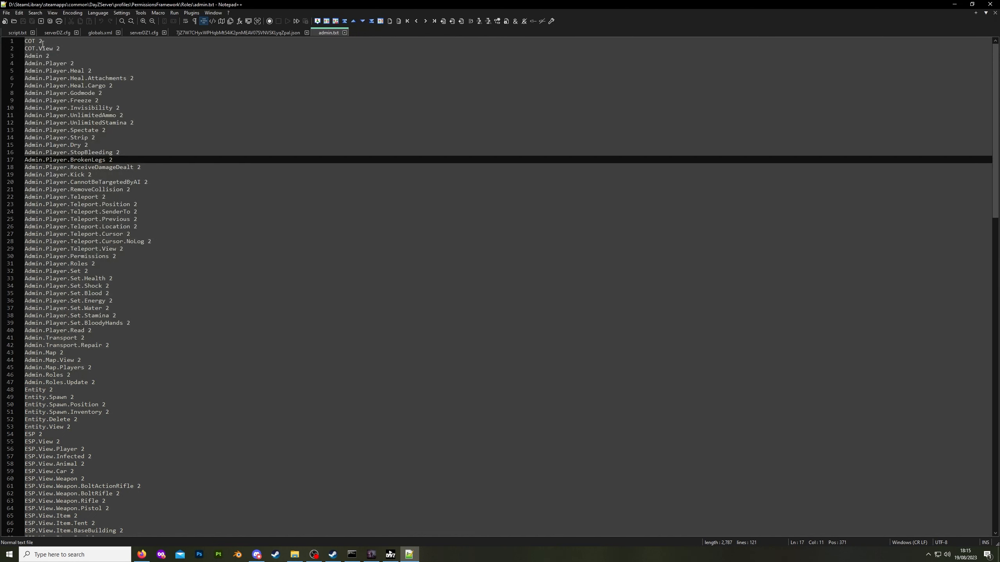
drag(41, 41, 29, 41)
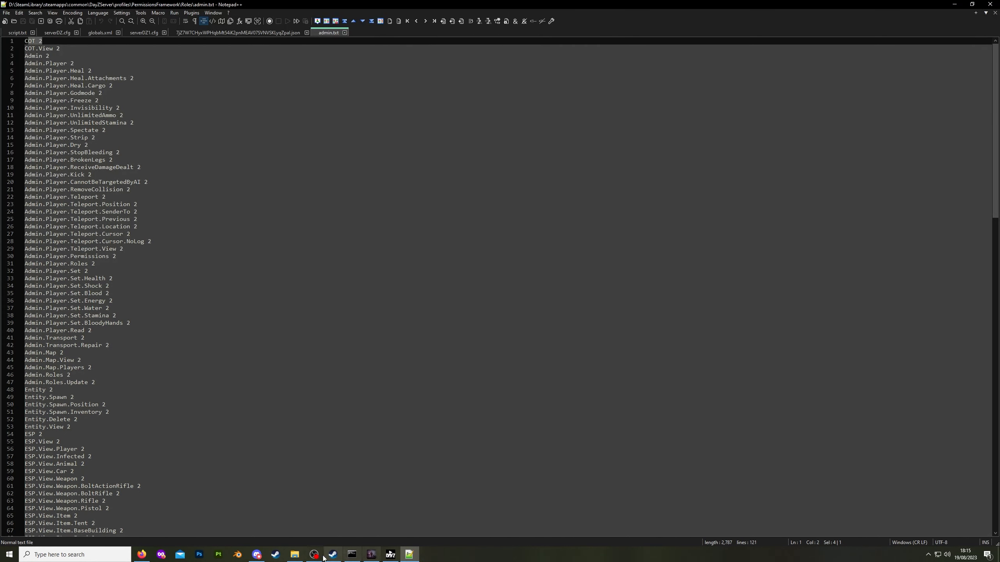
Open everyone.txt for comparison, check the player's JSON role against it, and return to the Roles folder
click(295, 555)
click(377, 116)
double_click(378, 116)
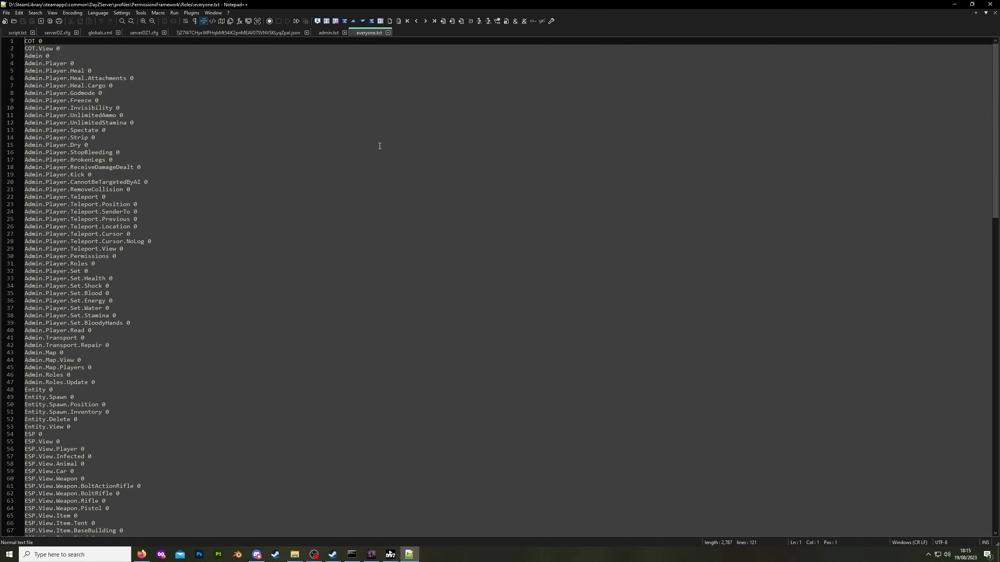
click(259, 33)
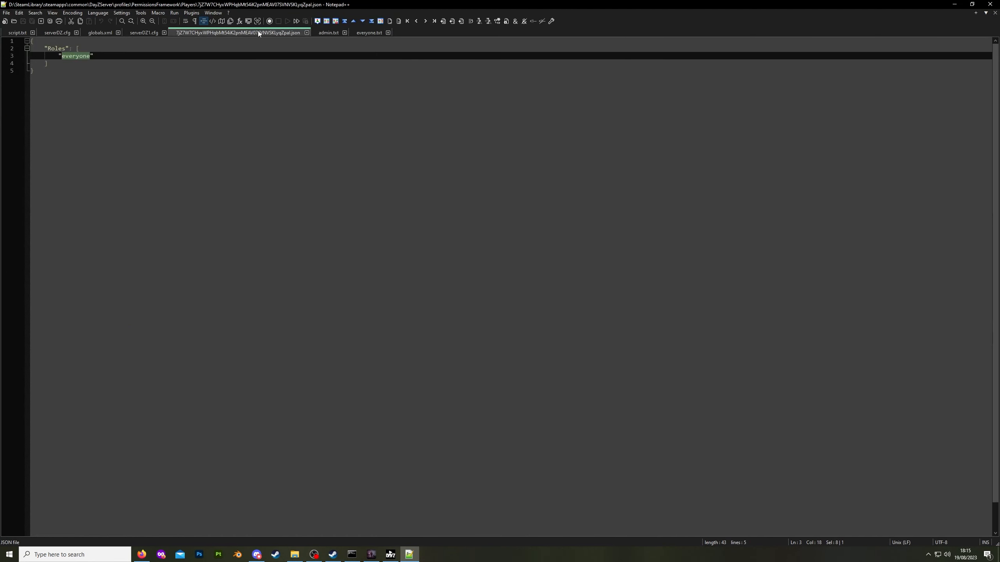
click(294, 555)
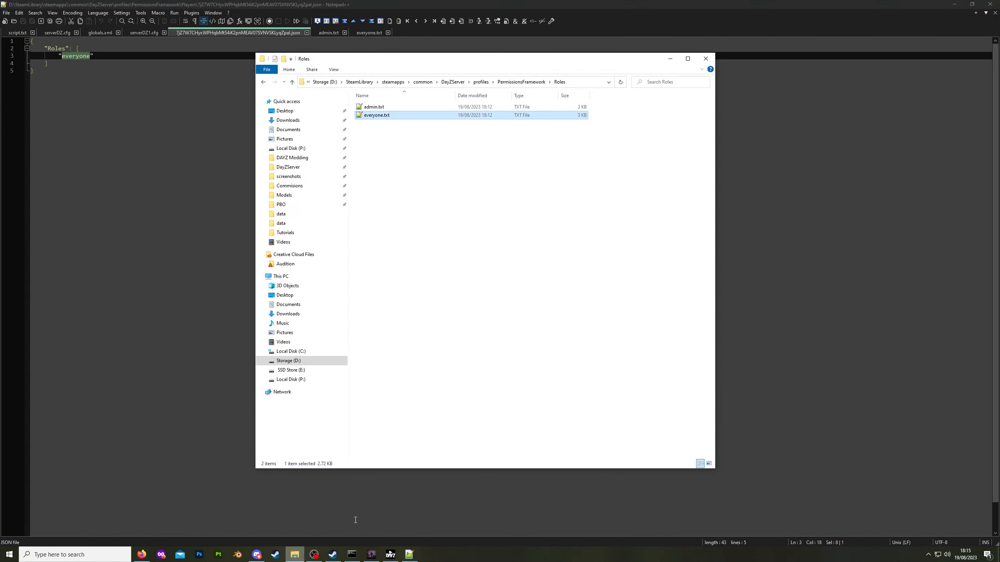